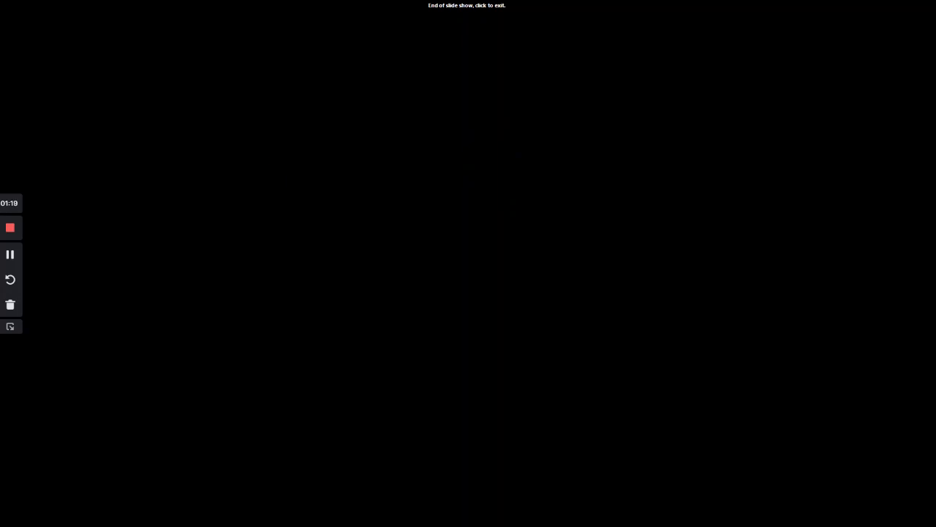
Step: Search the web for "download sql server" in a maximized browser window and open Microsoft's SQL Server Downloads page
{"action": "left_click_drag", "start_coordinate": [935, 50], "coordinate": [583, 49]}
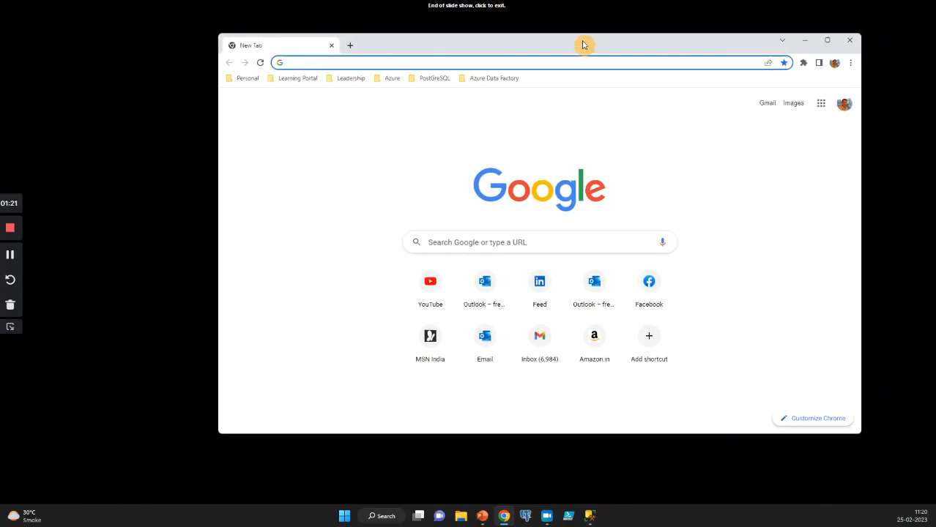
{"action": "double_click", "coordinate": [584, 44]}
{"action": "left_click", "coordinate": [376, 24]}
{"action": "type", "text": "downa"}
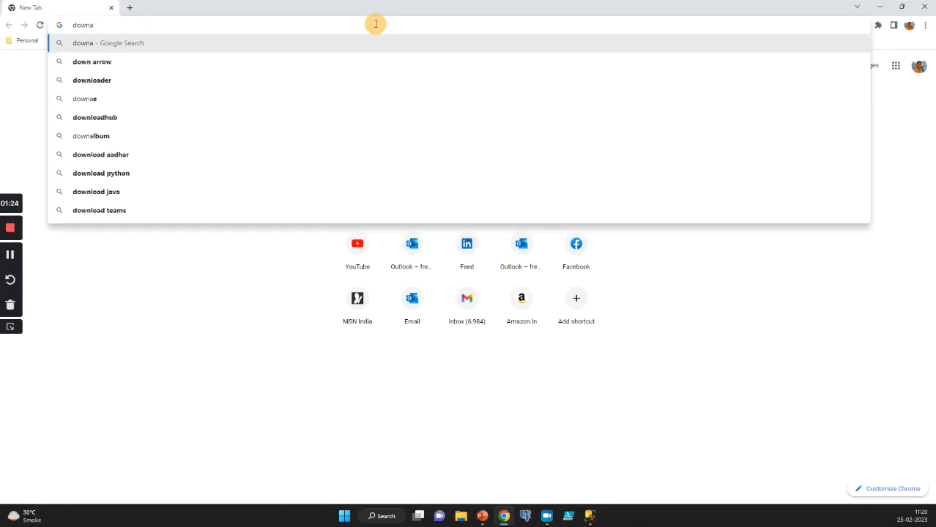
{"action": "key", "text": "BackSpace"}
{"action": "type", "text": "lo"}
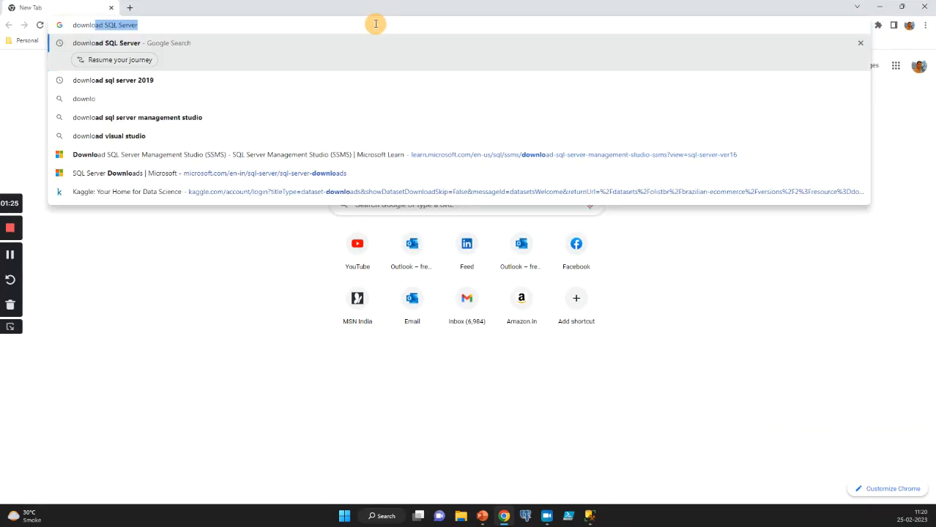
{"action": "type", "text": "ad sql server"}
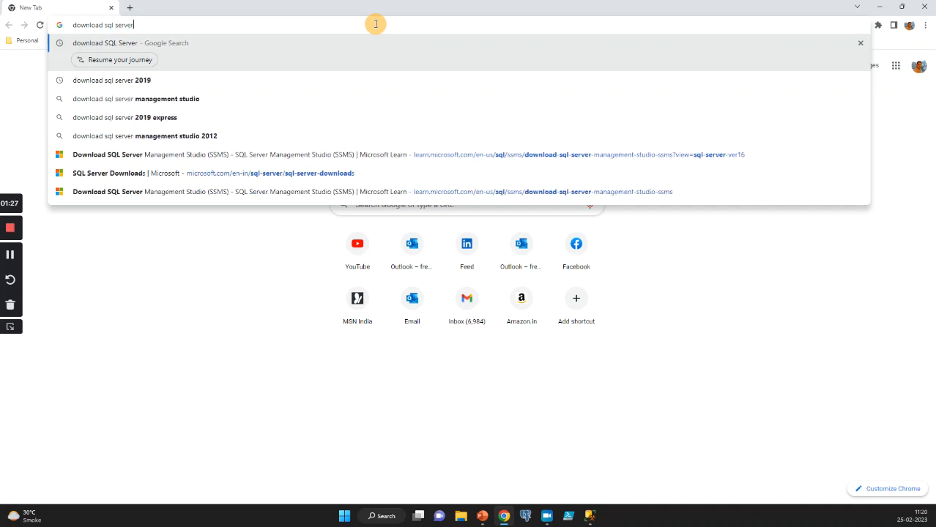
{"action": "key", "text": "Return"}
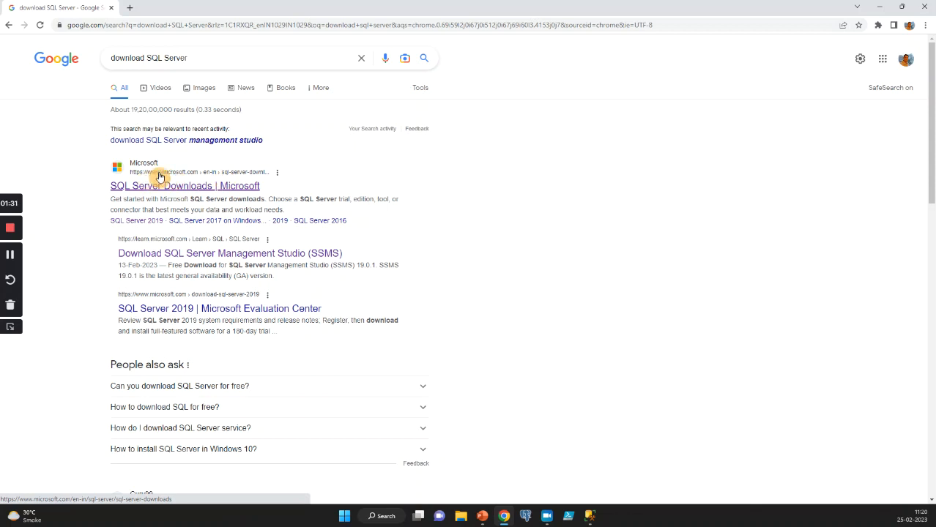
{"action": "left_click", "coordinate": [210, 191]}
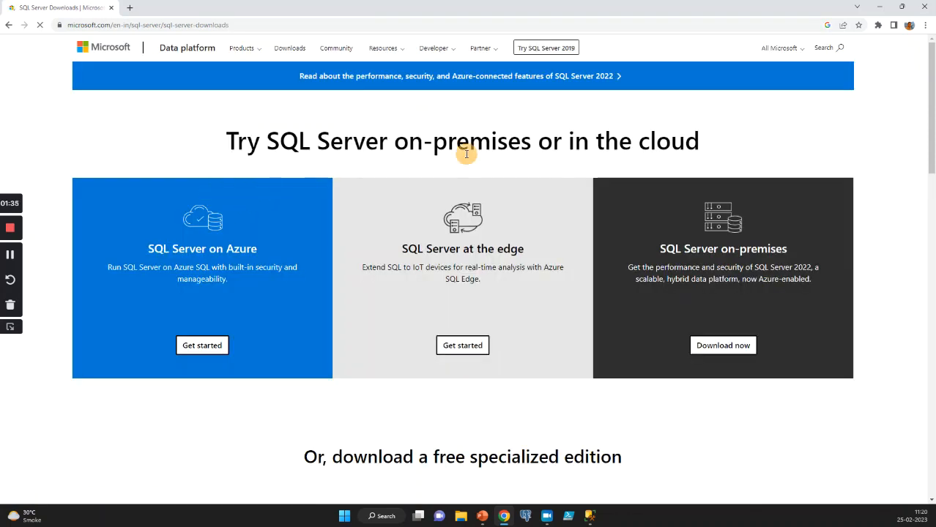
Step: Examine the SQL Server download offers, the free specialized editions and the list of previous versions on the page
{"action": "scroll", "coordinate": [528, 235], "scroll_direction": "down", "scroll_amount": 2}
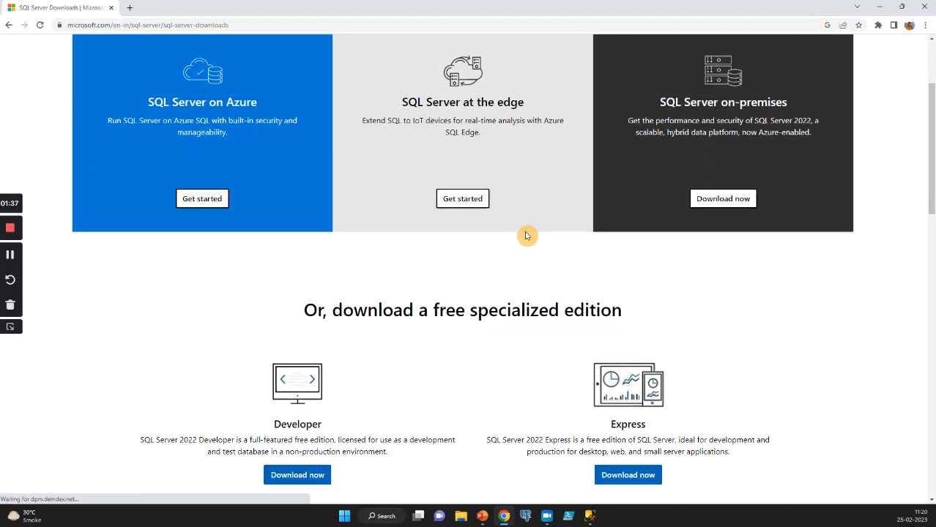
{"action": "scroll", "coordinate": [524, 235], "scroll_direction": "down", "scroll_amount": 2}
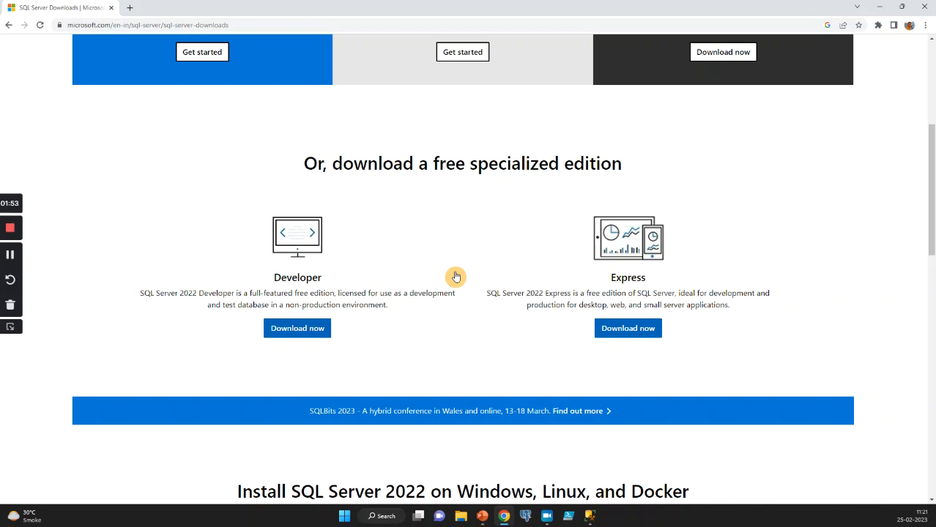
{"action": "scroll", "coordinate": [455, 276], "scroll_direction": "up", "scroll_amount": 3}
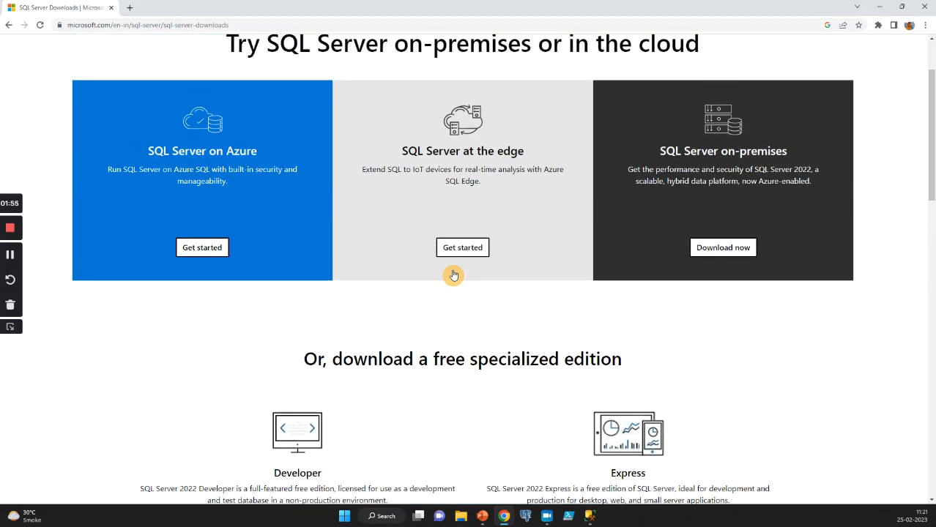
{"action": "scroll", "coordinate": [477, 306], "scroll_direction": "up", "scroll_amount": 2}
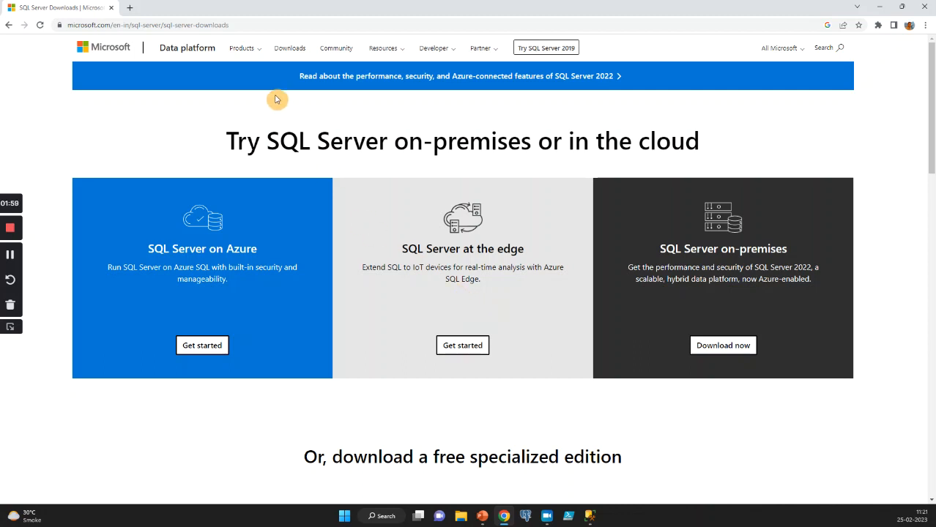
{"action": "left_click", "coordinate": [261, 53]}
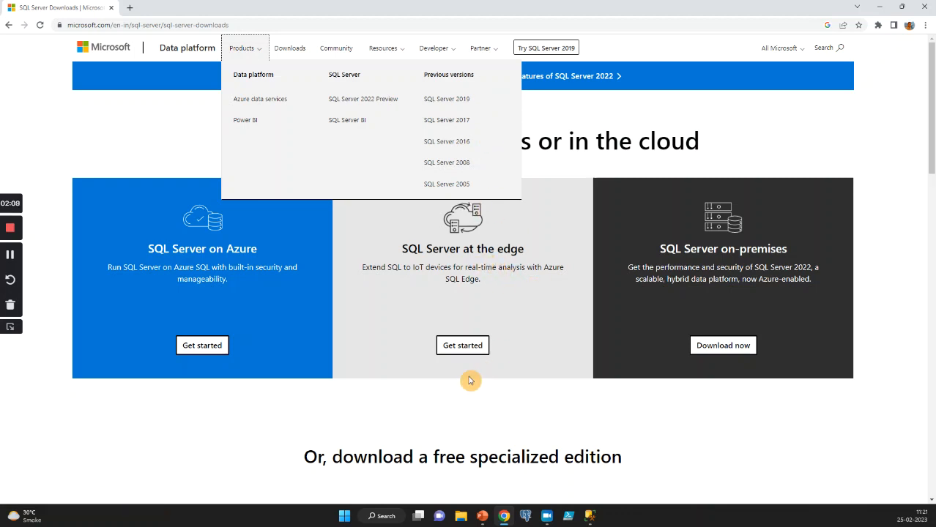
{"action": "left_click", "coordinate": [366, 427]}
Step: Download the free SQL Server 2022 Developer edition installer
{"action": "scroll", "coordinate": [384, 416], "scroll_direction": "down", "scroll_amount": 2}
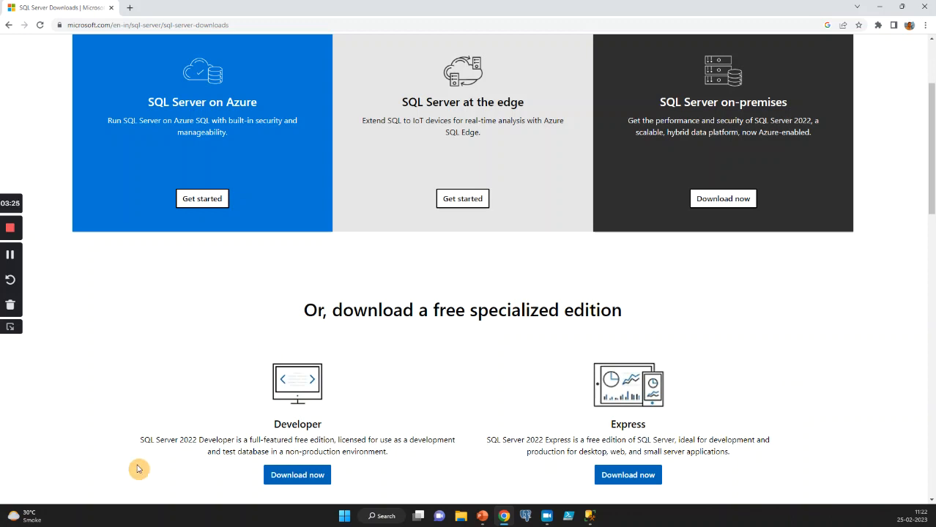
{"action": "scroll", "coordinate": [356, 223], "scroll_direction": "down", "scroll_amount": 2}
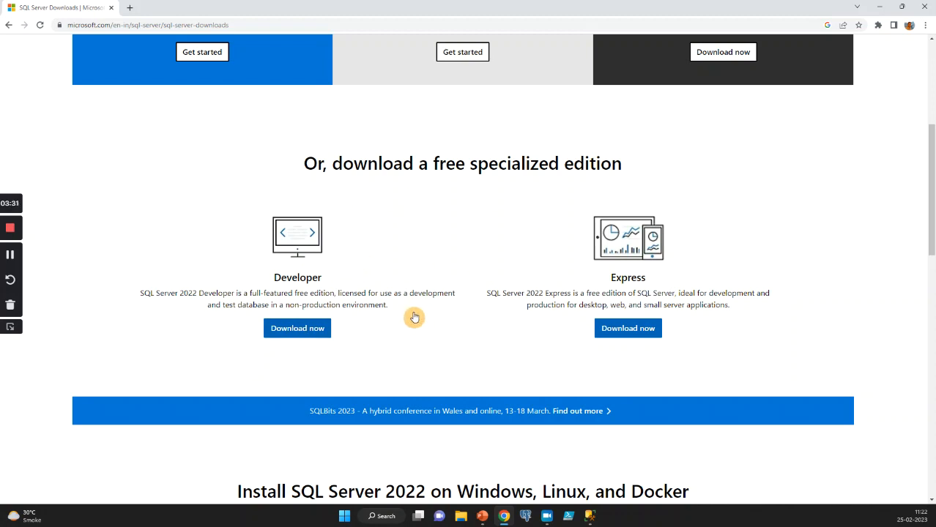
{"action": "left_click", "coordinate": [297, 329]}
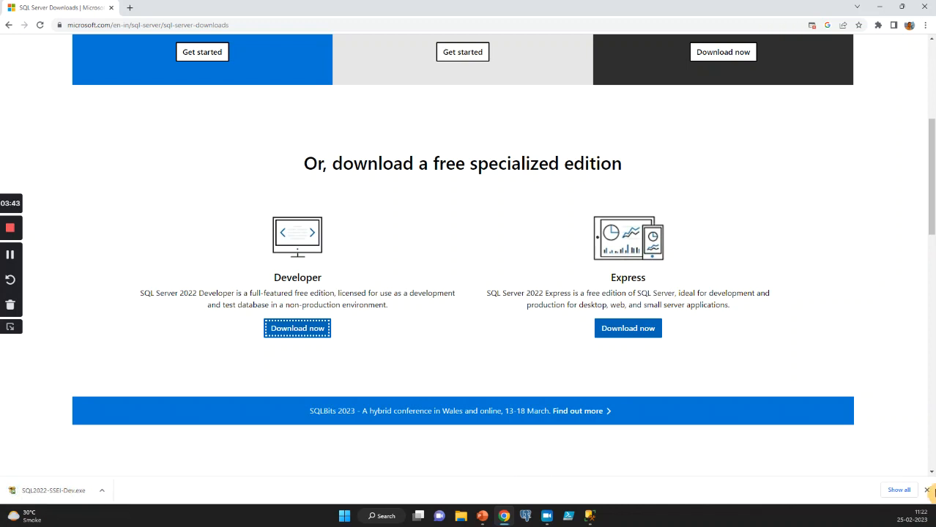
Step: Locate the downloaded SQL2022-SSEI-Dev file in its folder and run it as administrator
{"action": "left_click", "coordinate": [898, 488]}
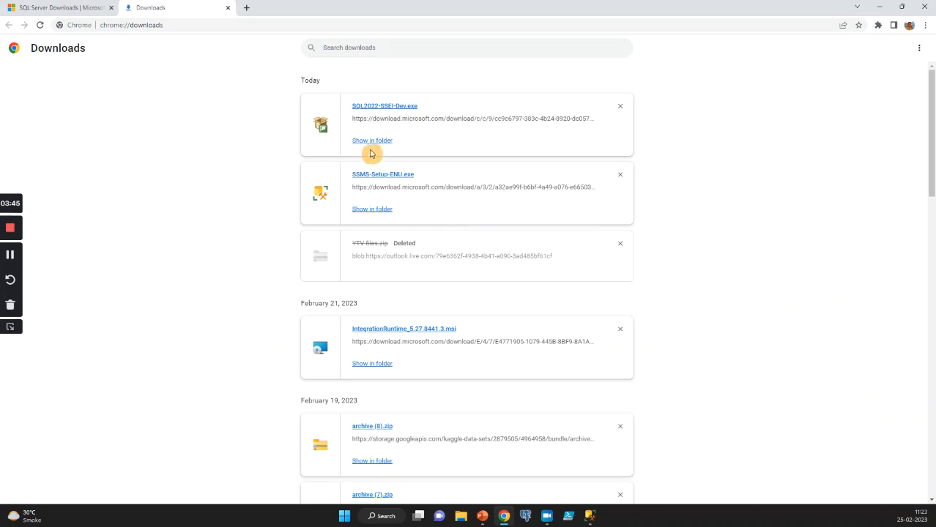
{"action": "left_click", "coordinate": [371, 141]}
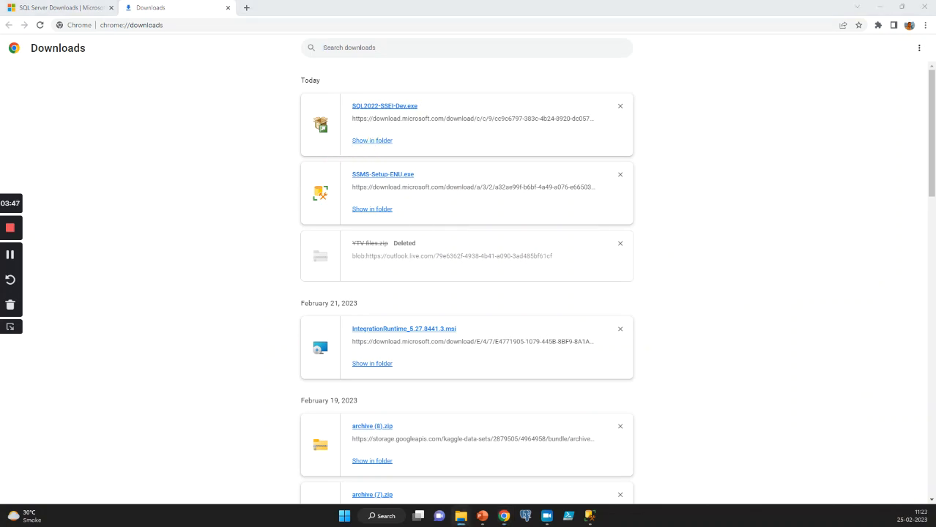
{"action": "double_click", "coordinate": [564, 99]}
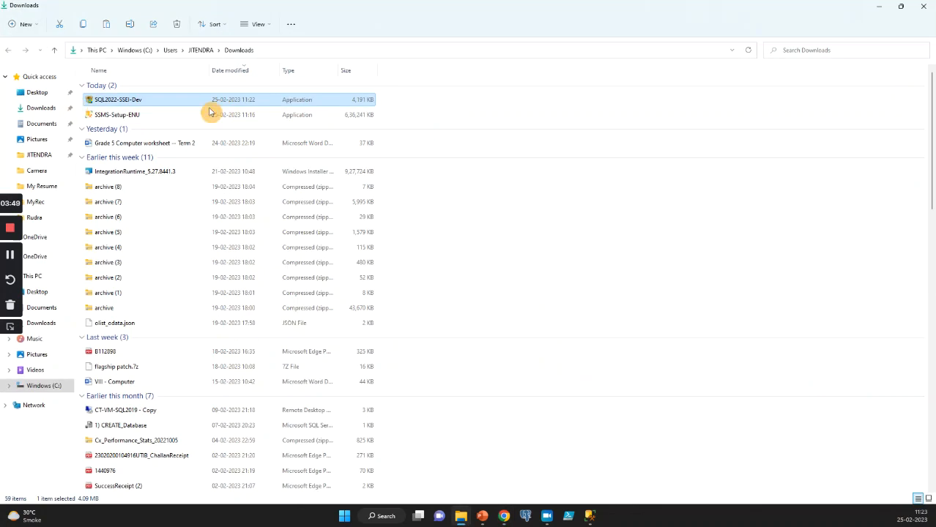
{"action": "right_click", "coordinate": [114, 101]}
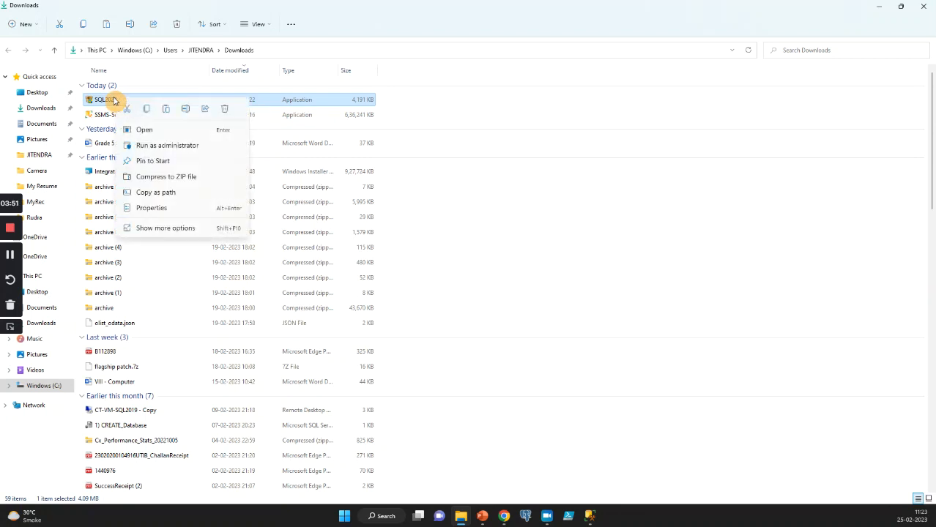
{"action": "left_click", "coordinate": [190, 147]}
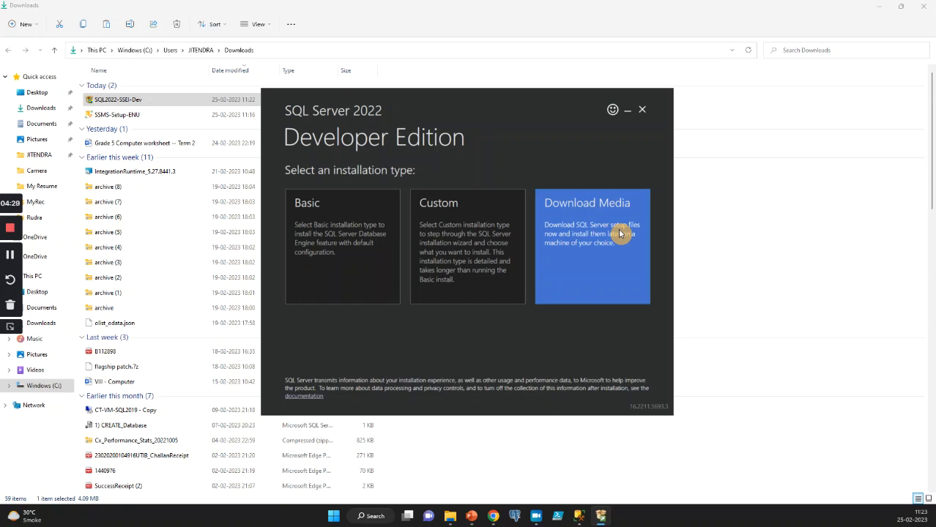
Step: Choose the Custom installation type and start fetching the install package with C:\SQL2022 as the media location
{"action": "left_click", "coordinate": [469, 234]}
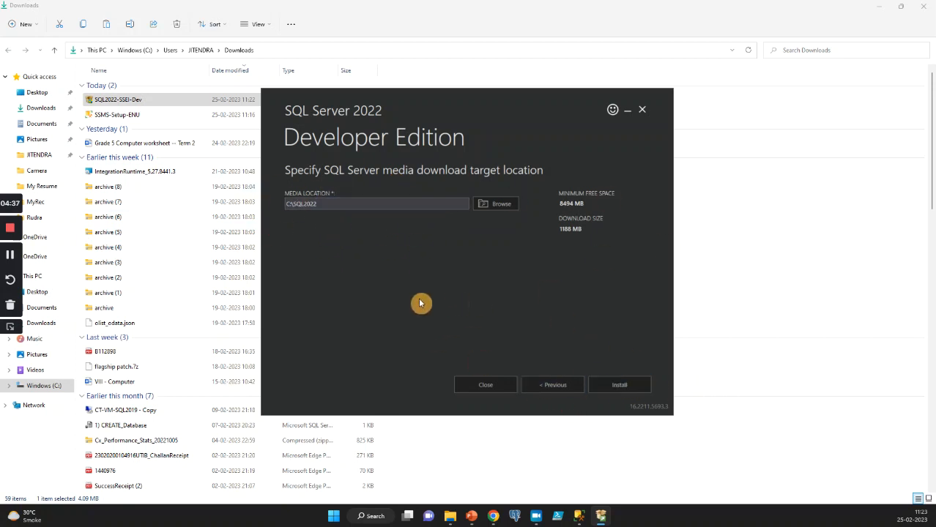
{"action": "left_click", "coordinate": [619, 384]}
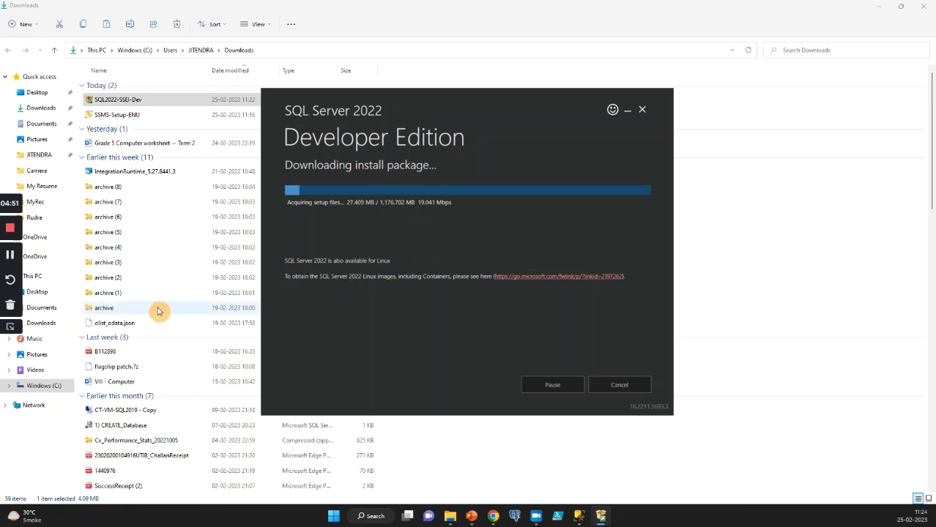
{"action": "left_click", "coordinate": [9, 254]}
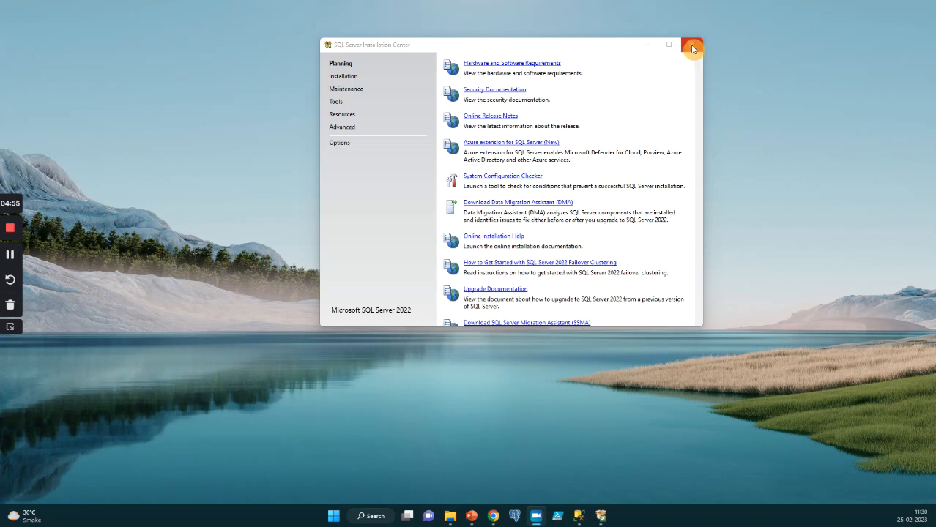
Step: Maximize the SQL Server Installation Center and launch a new SQL Server standalone installation
{"action": "left_click", "coordinate": [670, 48]}
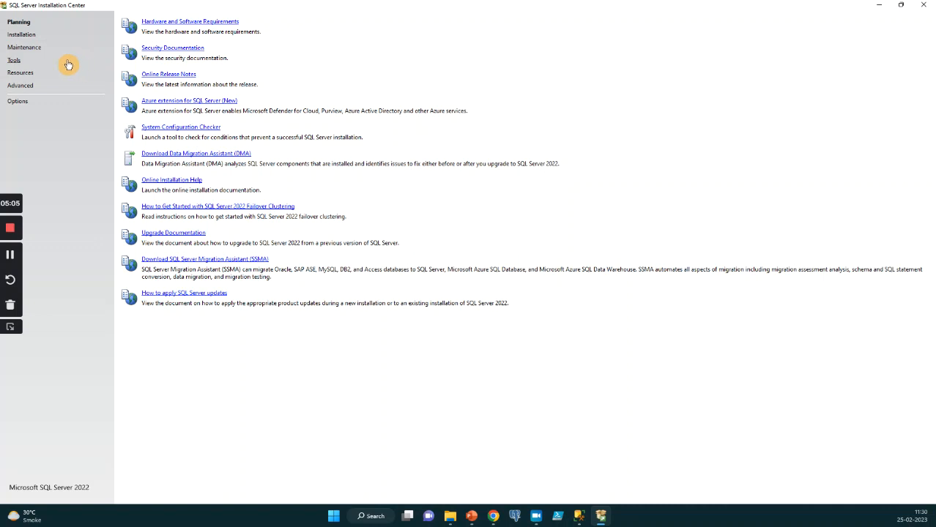
{"action": "left_click", "coordinate": [21, 35]}
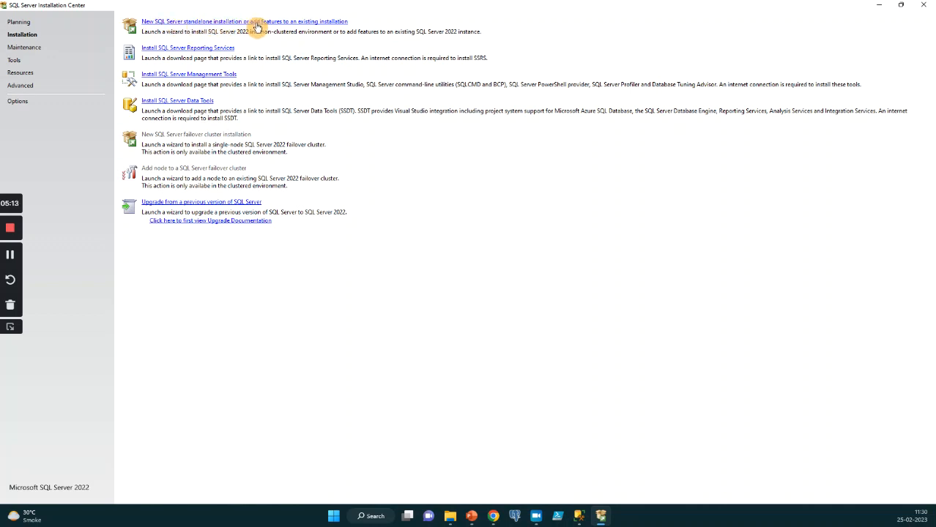
{"action": "left_click", "coordinate": [293, 26]}
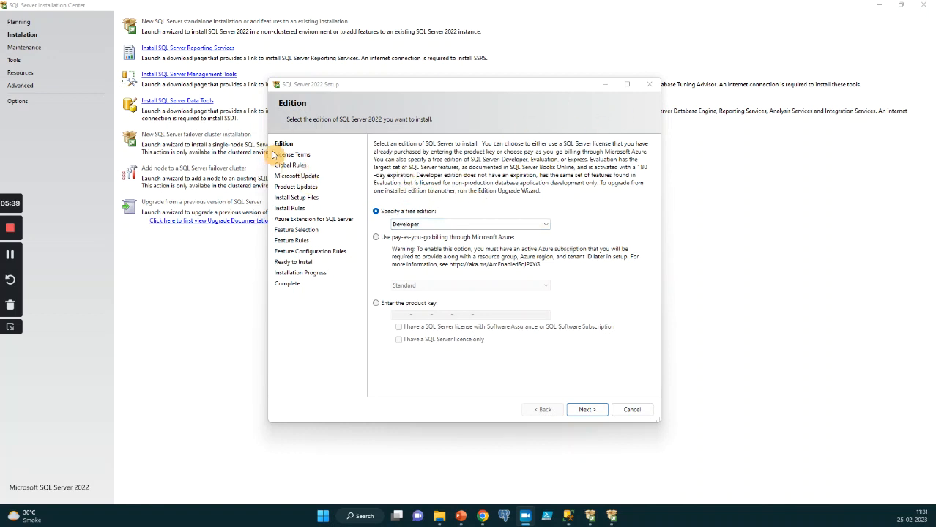
Step: Choose Developer as the free edition to install and continue to the license terms
{"action": "left_click", "coordinate": [526, 225]}
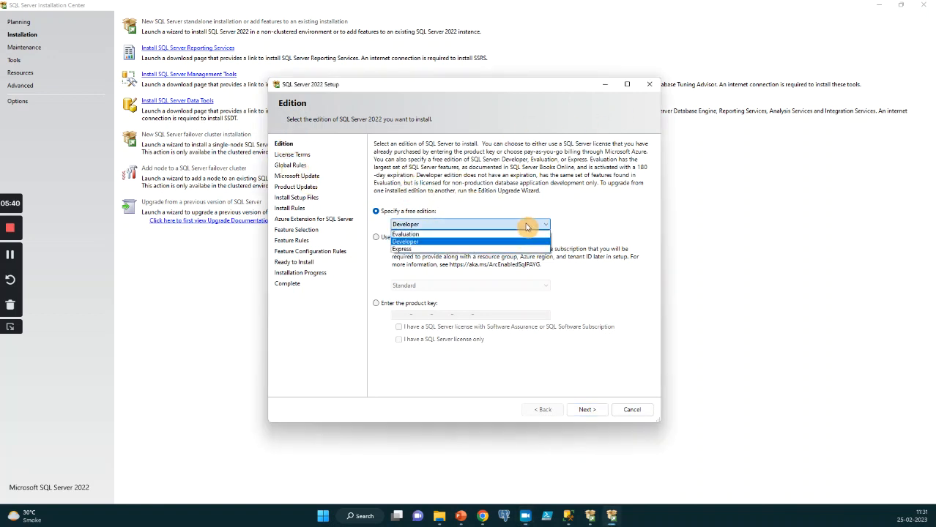
{"action": "left_click", "coordinate": [526, 225]}
{"action": "left_click", "coordinate": [525, 225]}
{"action": "left_click", "coordinate": [431, 242]}
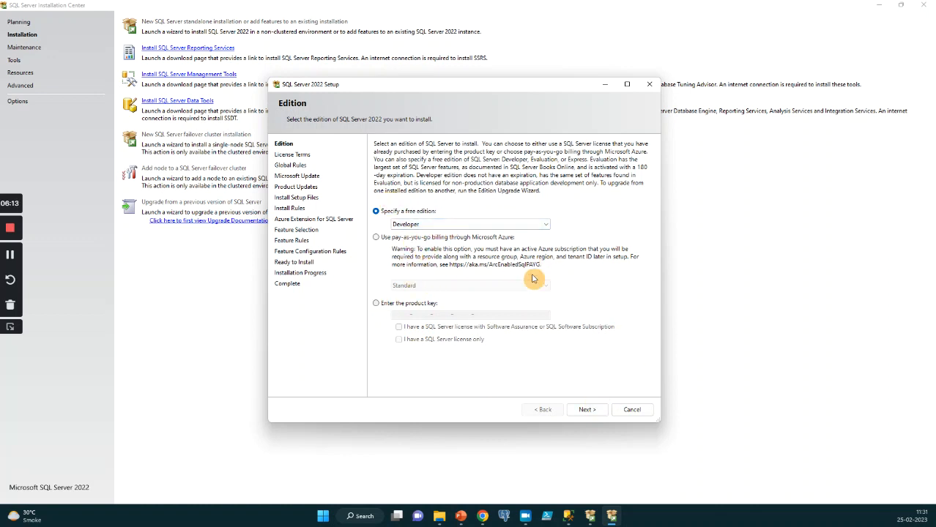
{"action": "left_click", "coordinate": [590, 410]}
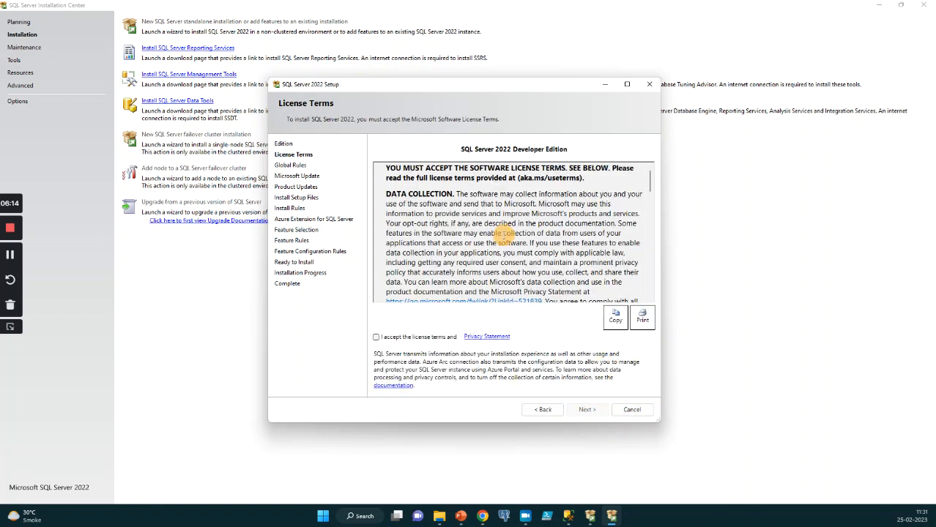
Step: Accept the license terms and continue to the install rules without enabling Microsoft Update checks
{"action": "left_click", "coordinate": [376, 338]}
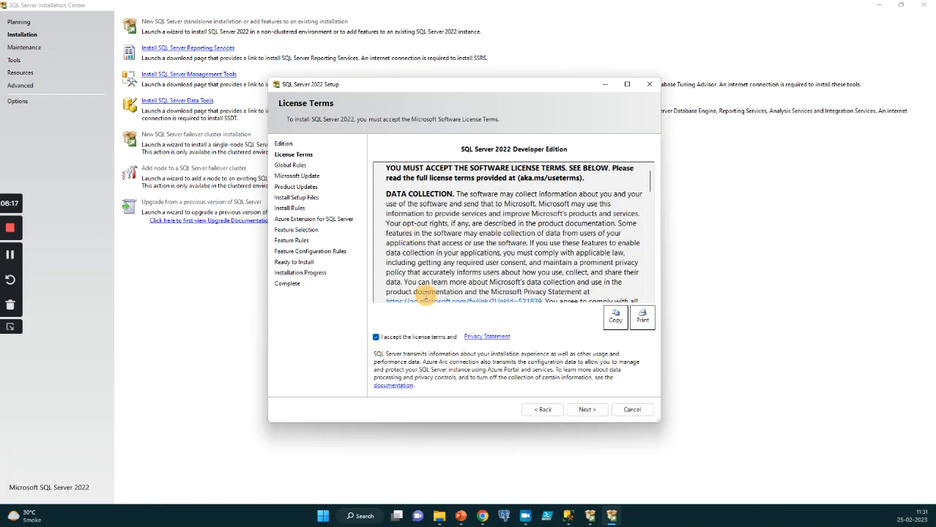
{"action": "left_click", "coordinate": [586, 410]}
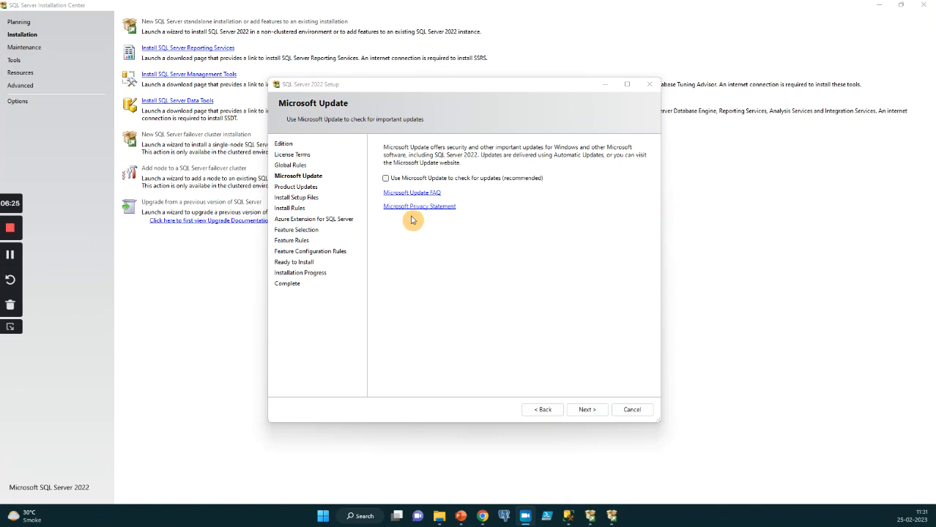
{"action": "left_click", "coordinate": [585, 410]}
{"action": "left_click", "coordinate": [587, 410]}
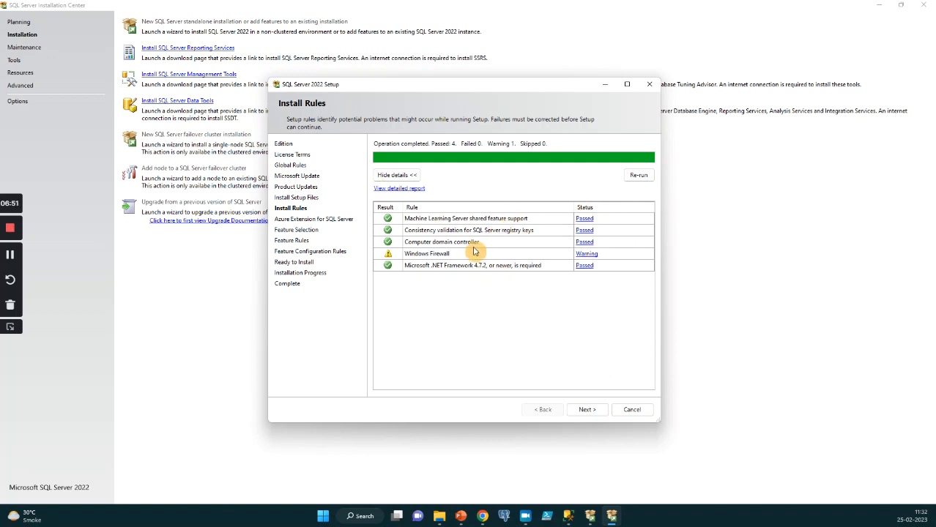
Step: Proceed past the install rules, exclude the Azure Extension for SQL Server and continue to feature selection
{"action": "left_click", "coordinate": [587, 410]}
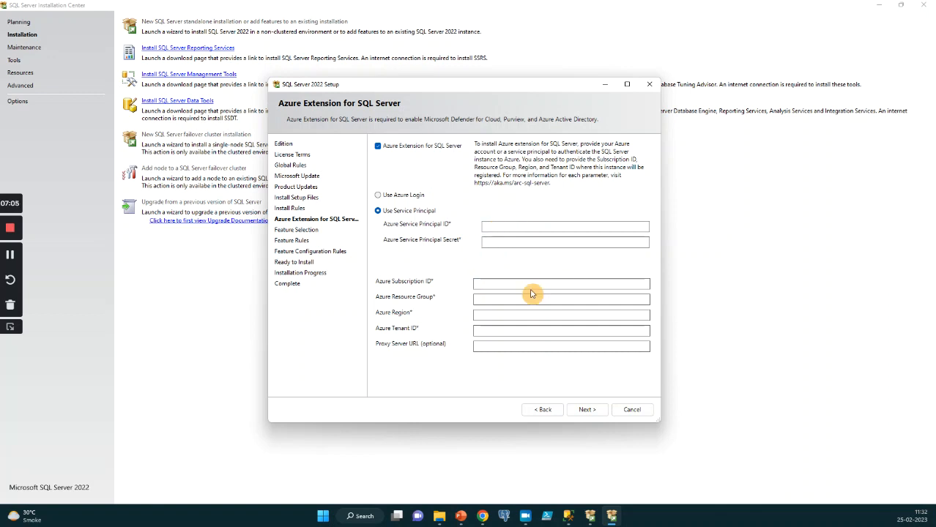
{"action": "left_click", "coordinate": [378, 146]}
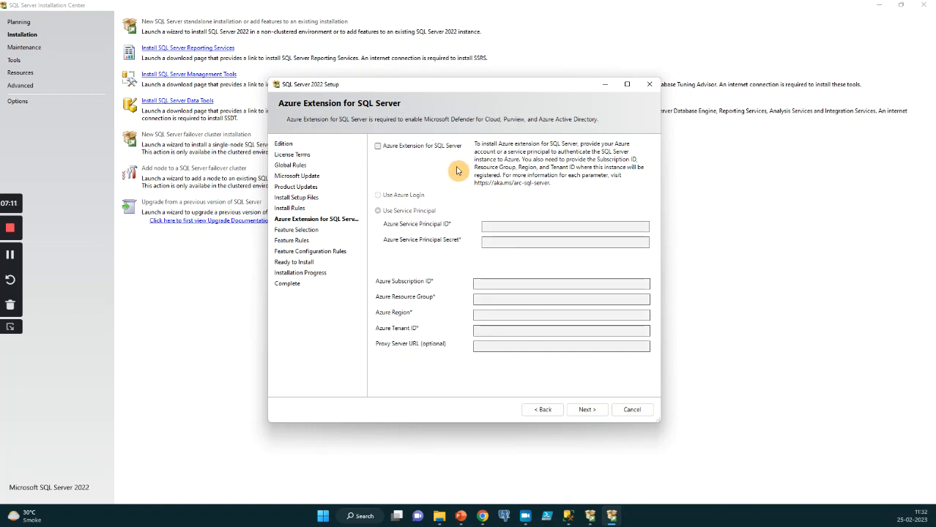
{"action": "left_click", "coordinate": [586, 408]}
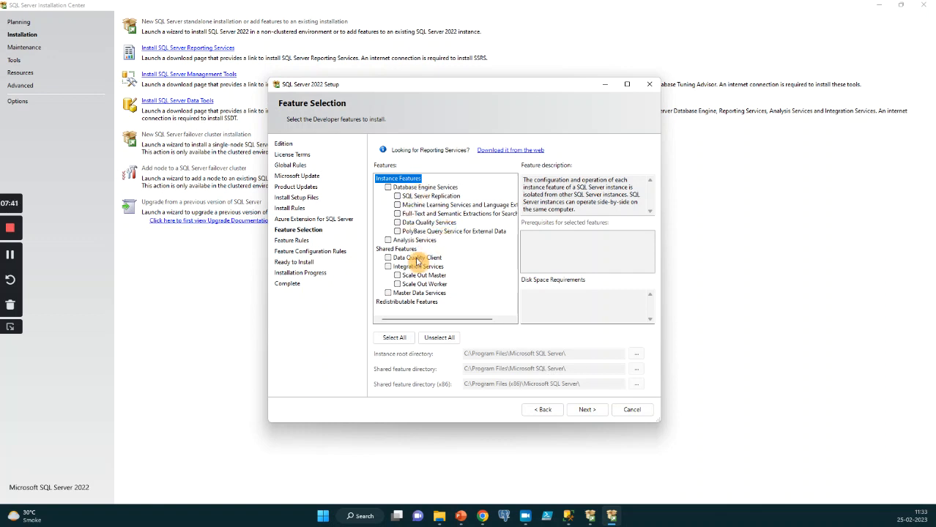
Step: Select Database Engine Services as the only feature, set the named instance to SQL2022 and continue to server configuration
{"action": "left_click", "coordinate": [388, 189]}
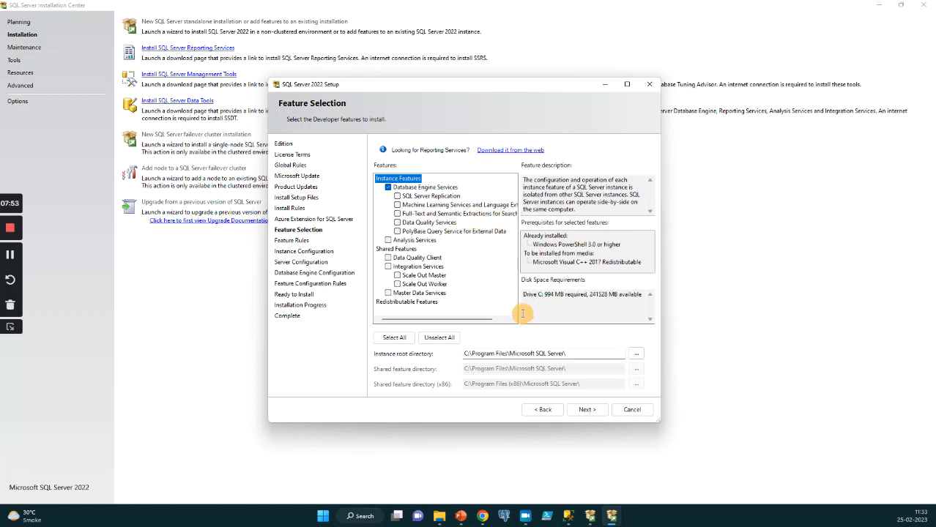
{"action": "left_click", "coordinate": [589, 410]}
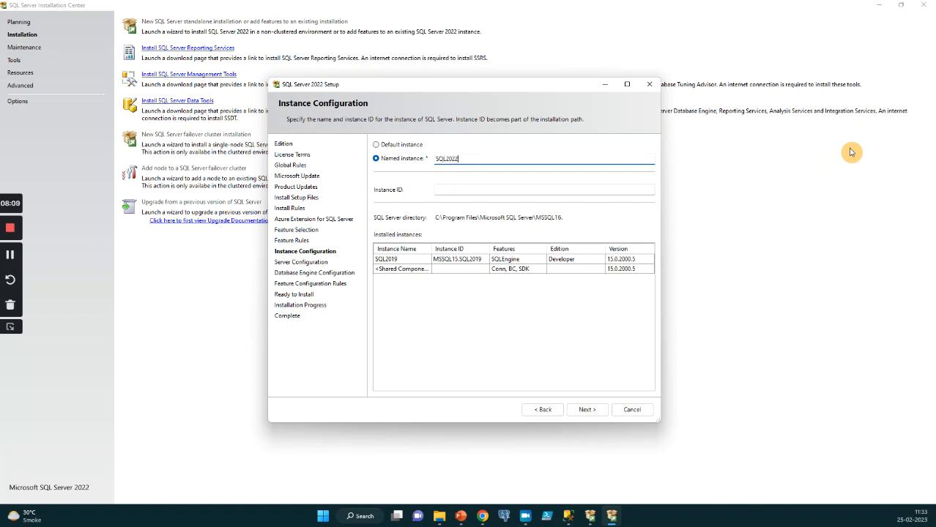
{"action": "key", "text": "Tab"}
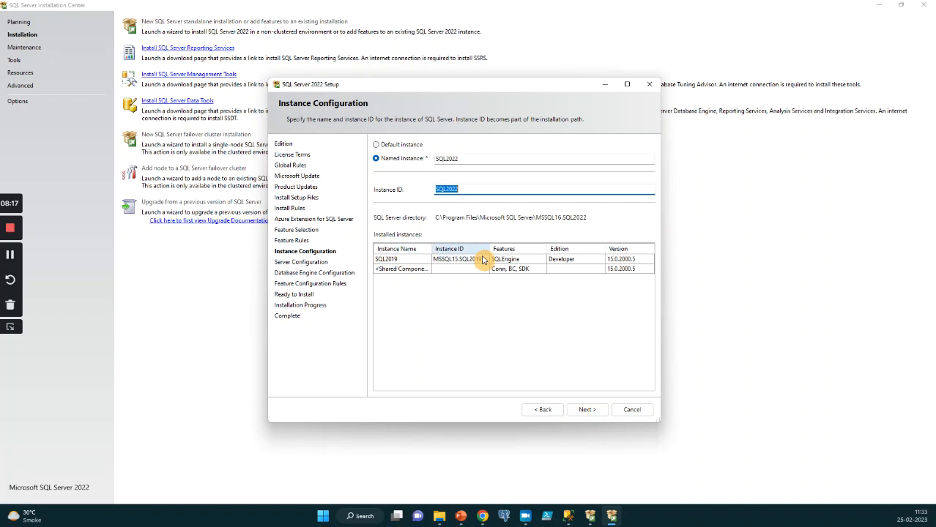
{"action": "left_click", "coordinate": [591, 412]}
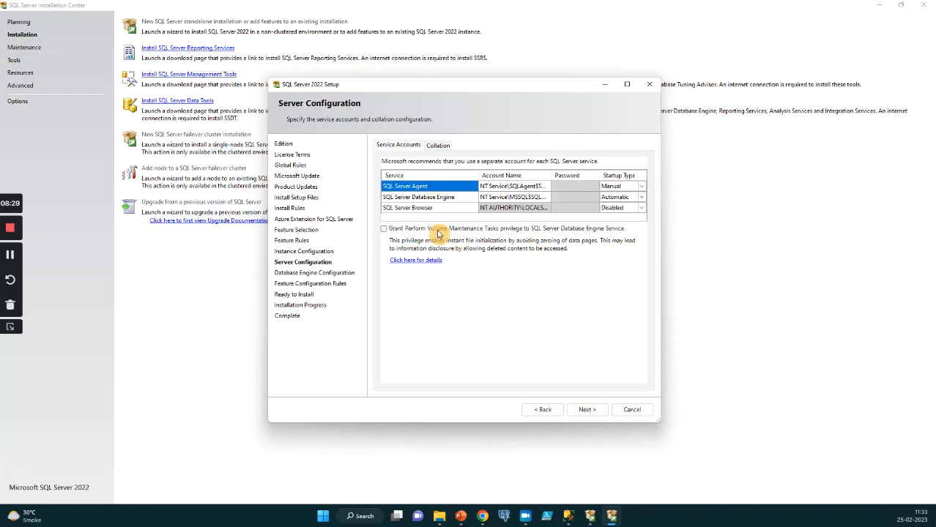
Step: Review the service accounts and collation, keep their defaults and continue to the Database Engine configuration
{"action": "left_click", "coordinate": [463, 189]}
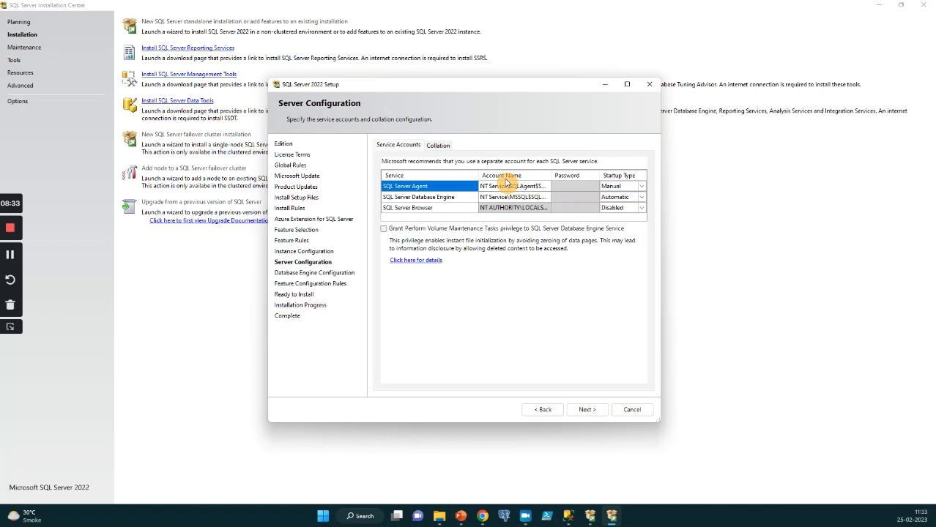
{"action": "left_click", "coordinate": [576, 188]}
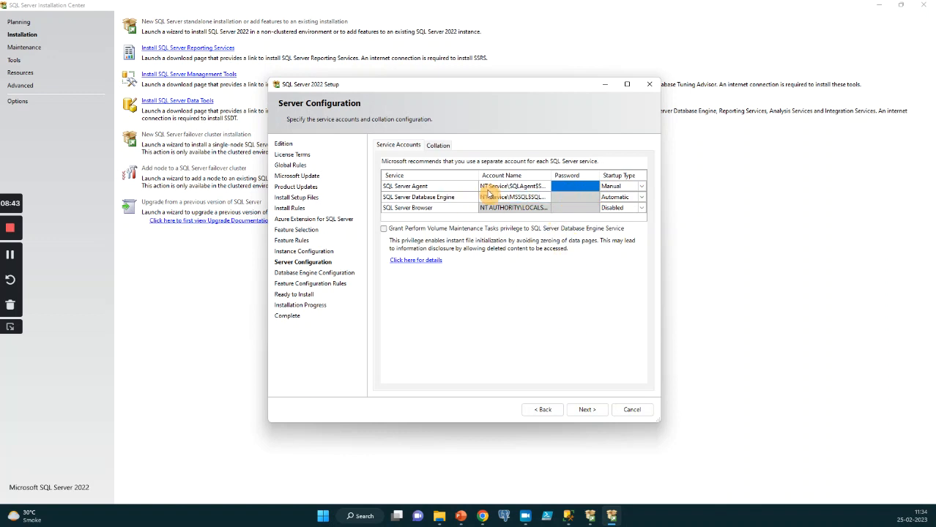
{"action": "left_click", "coordinate": [440, 146]}
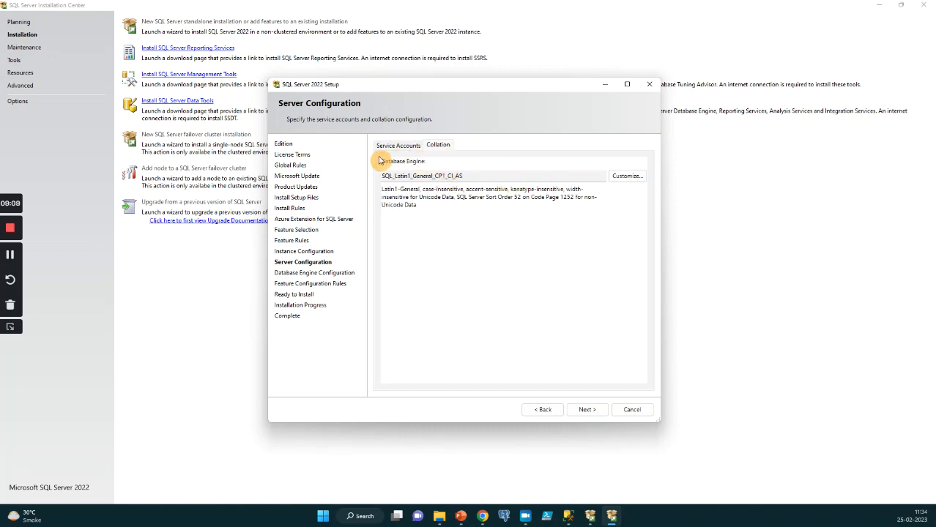
{"action": "left_click", "coordinate": [399, 145]}
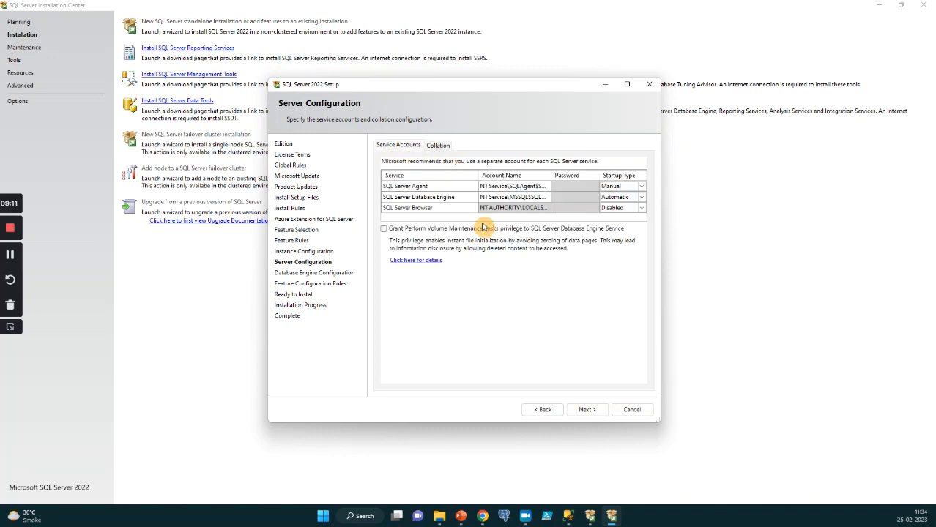
{"action": "left_click", "coordinate": [505, 186]}
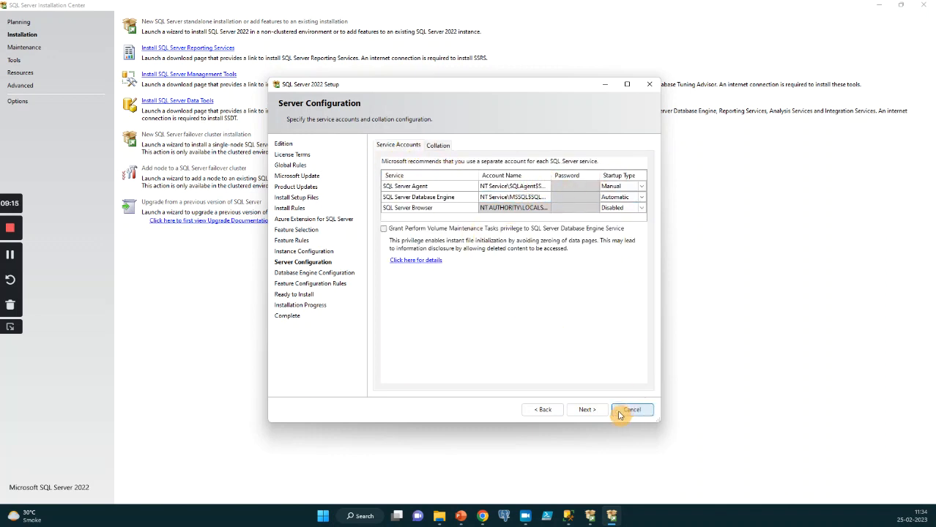
{"action": "left_click", "coordinate": [587, 409]}
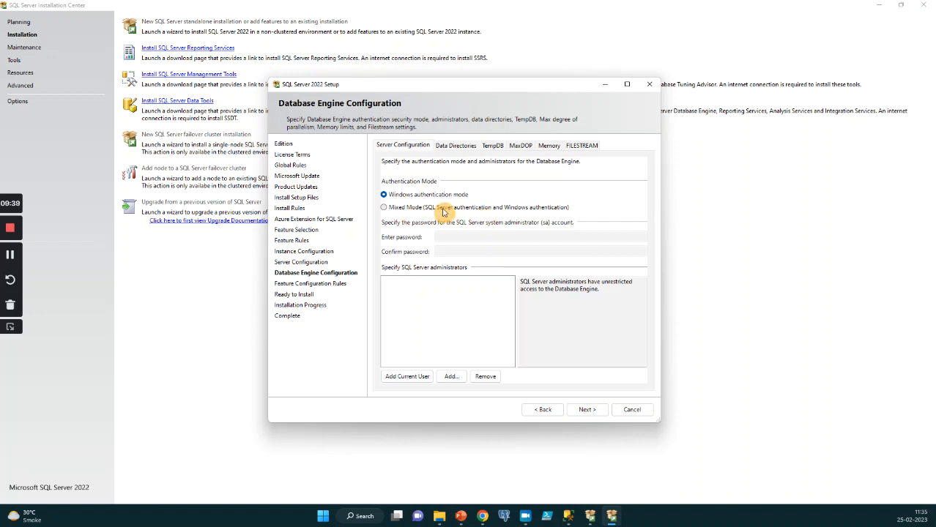
Step: Look at the Mixed Mode option, return to Windows authentication mode and add the current user as SQL Server administrator
{"action": "left_click", "coordinate": [398, 209]}
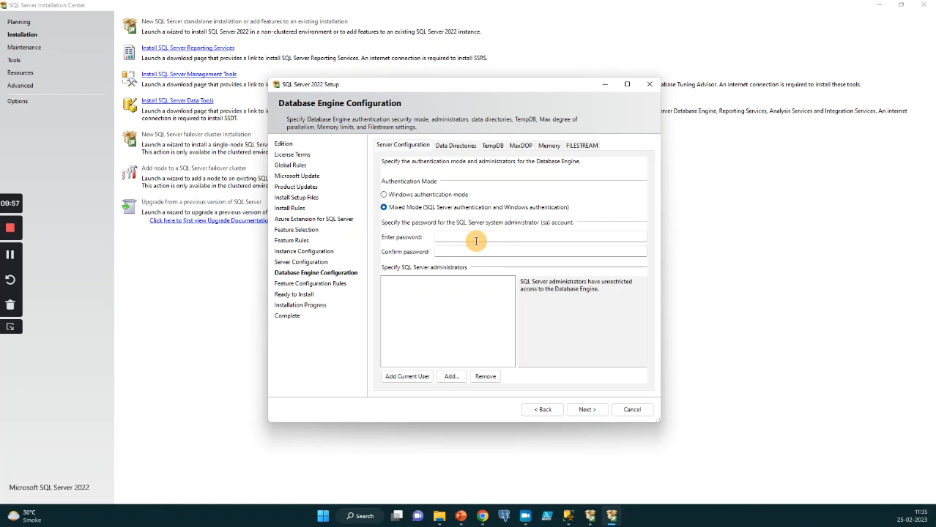
{"action": "left_click", "coordinate": [407, 197]}
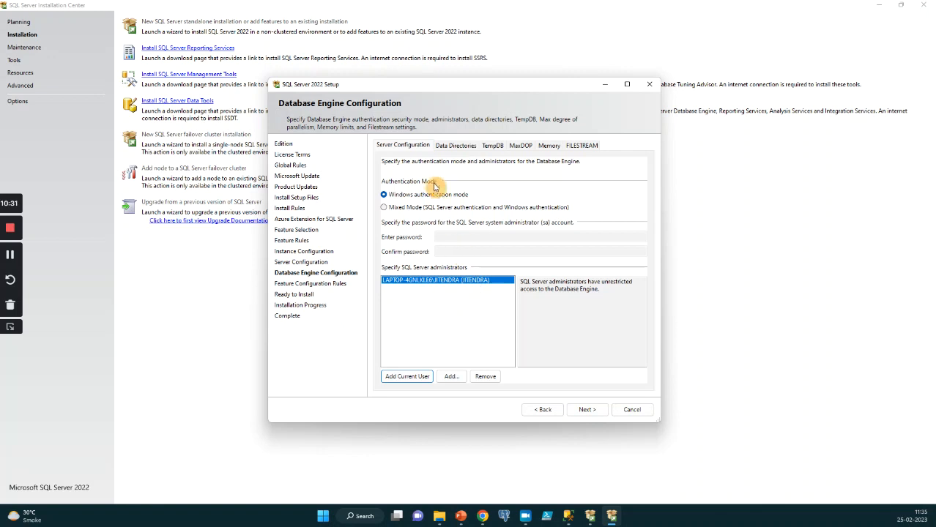
Step: Review the data directories, TempDB and MaxDOP settings, keep their defaults and continue to the installation summary
{"action": "left_click", "coordinate": [455, 146]}
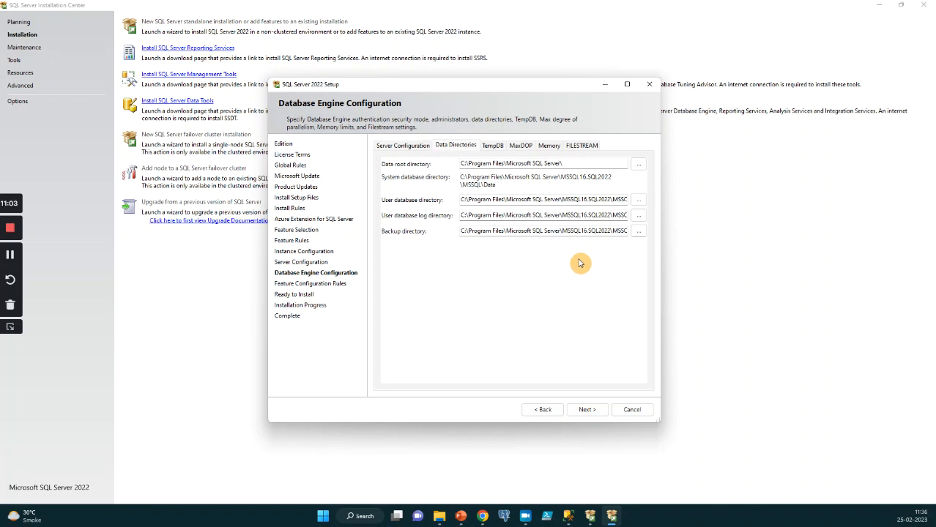
{"action": "left_click", "coordinate": [492, 146]}
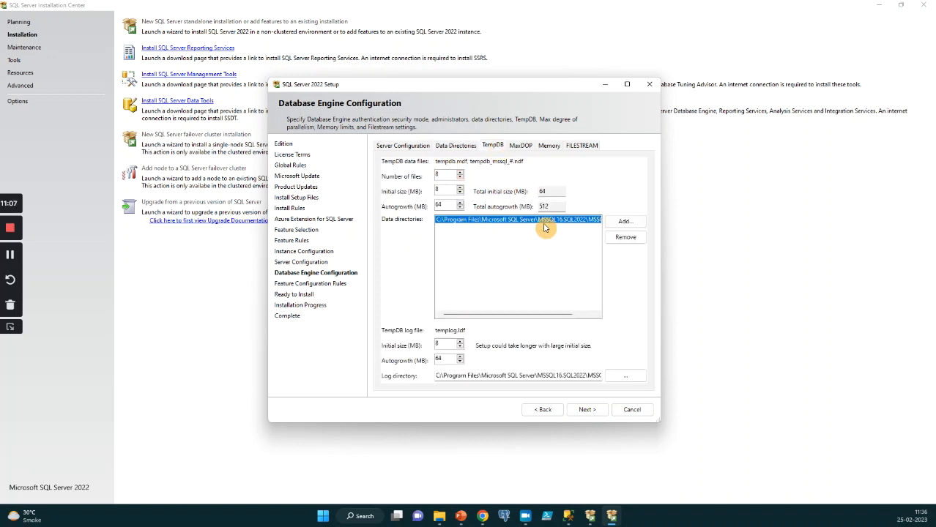
{"action": "left_click", "coordinate": [522, 145]}
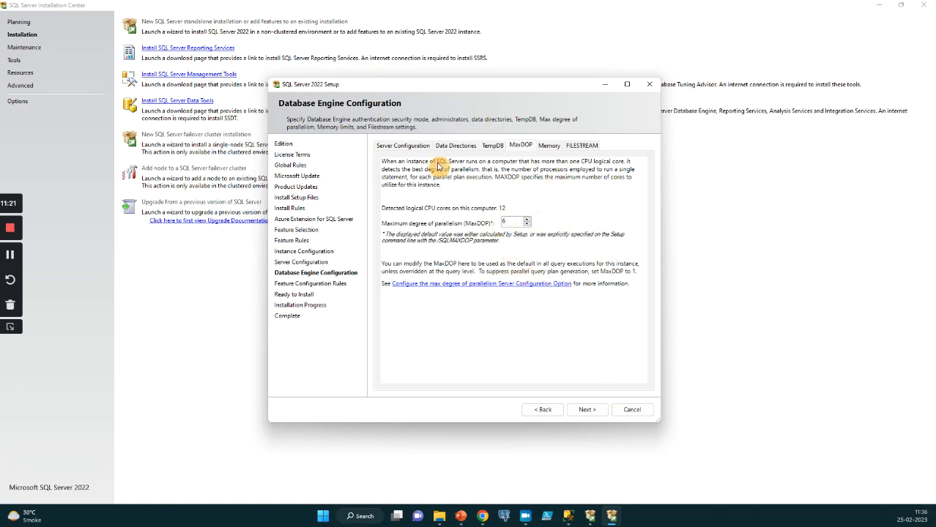
{"action": "left_click", "coordinate": [415, 145]}
{"action": "left_click", "coordinate": [587, 410]}
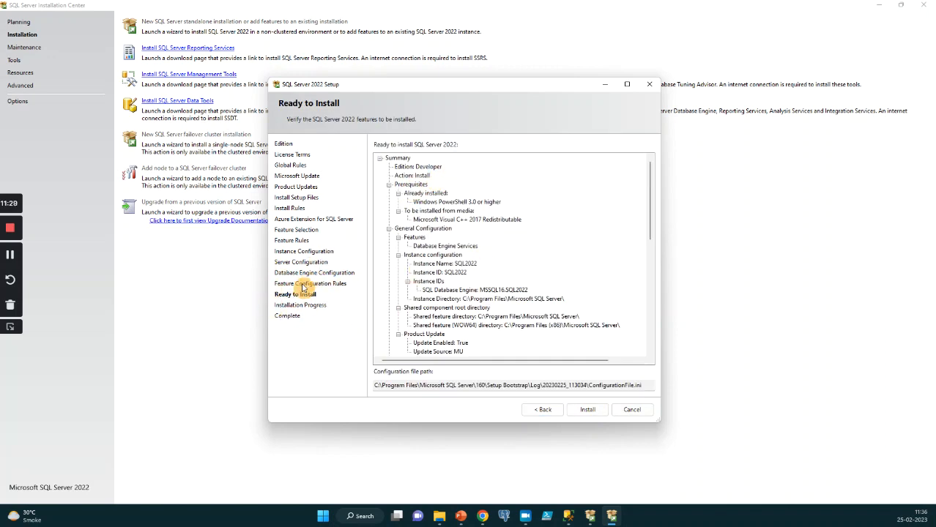
Step: Read through the installation summary, quit SQL Server setup without installing and close the Installation Center
{"action": "mouse_move", "coordinate": [651, 184]}
{"action": "left_mouse_down"}
{"action": "mouse_move", "coordinate": [664, 296]}
{"action": "mouse_move", "coordinate": [666, 174]}
{"action": "left_mouse_up"}
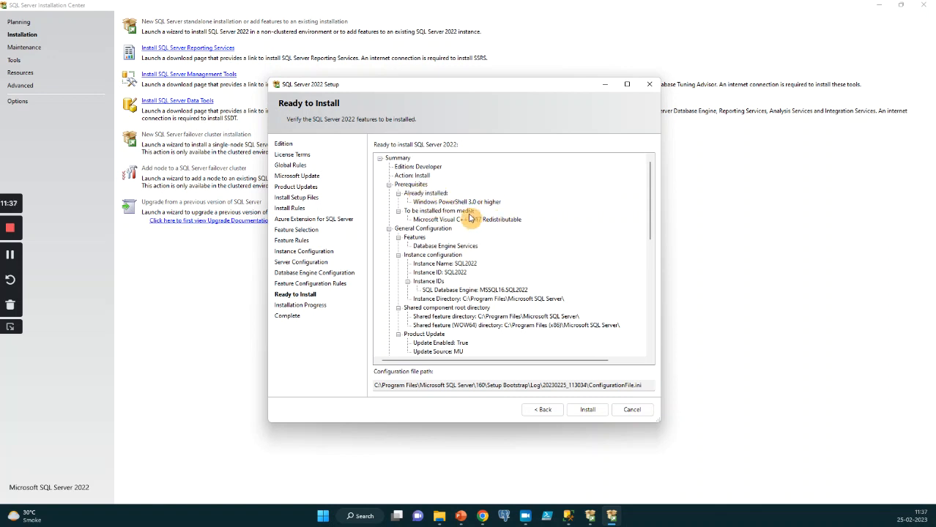
{"action": "left_click_drag", "start_coordinate": [652, 194], "coordinate": [679, 325]}
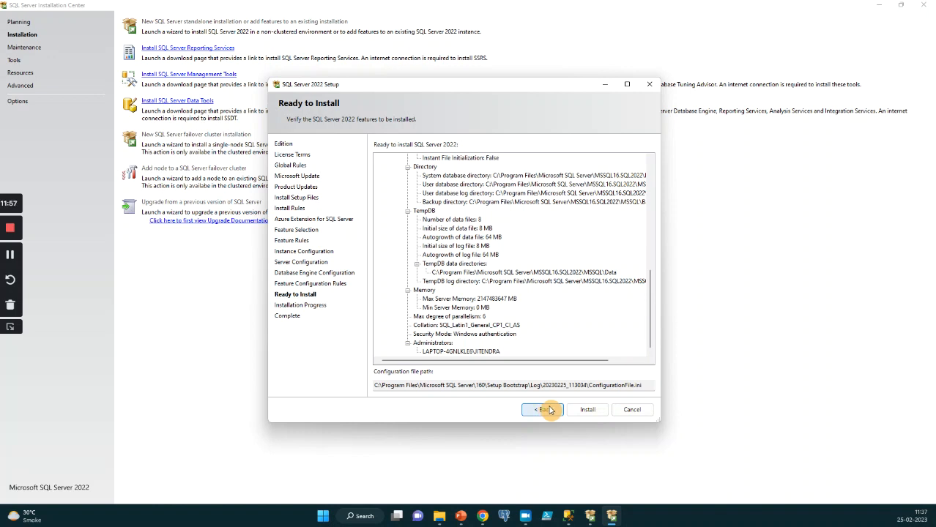
{"action": "left_click", "coordinate": [633, 411]}
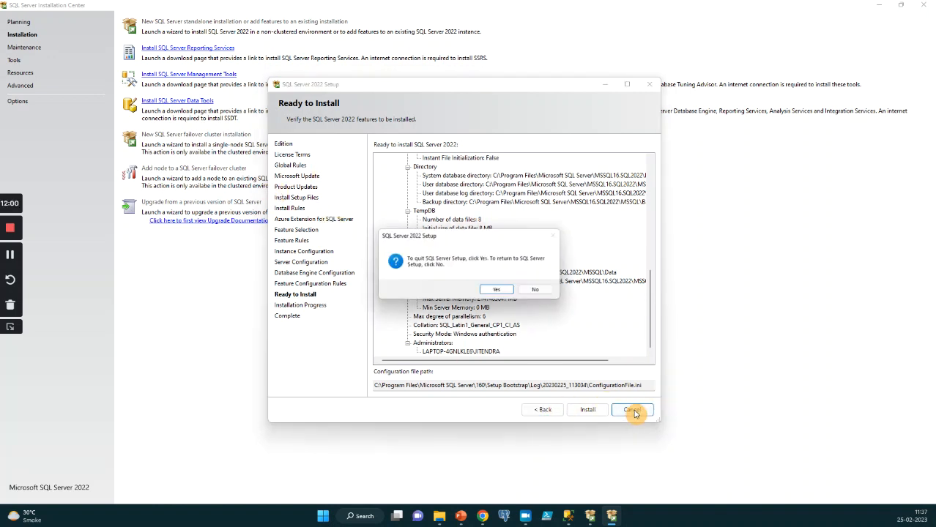
{"action": "left_click", "coordinate": [502, 292]}
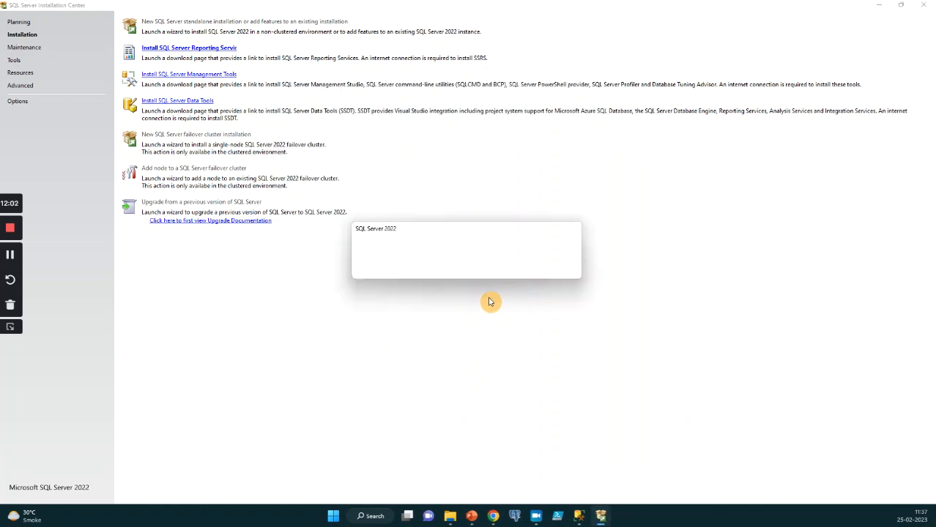
{"action": "left_click", "coordinate": [926, 10]}
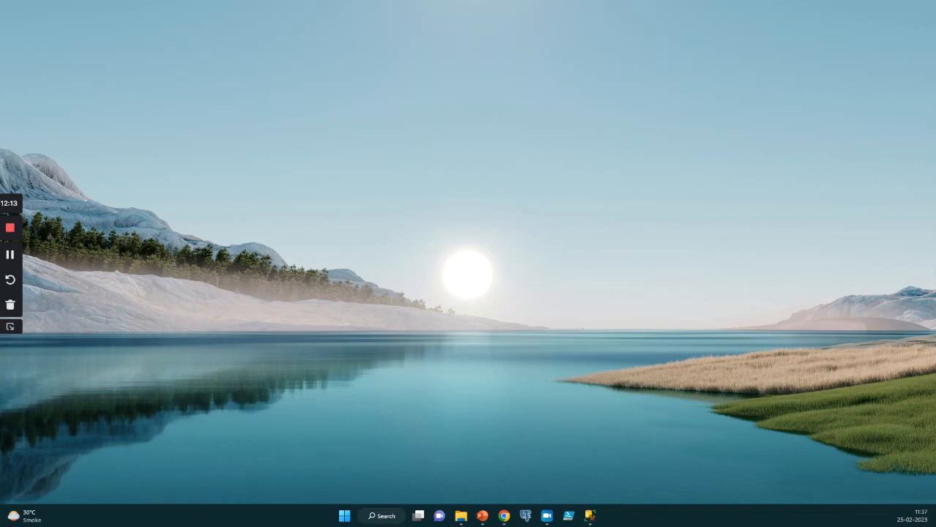
Step: Switch to Chrome and close the Downloads and SQL Server Downloads pages
{"action": "left_click", "coordinate": [504, 516]}
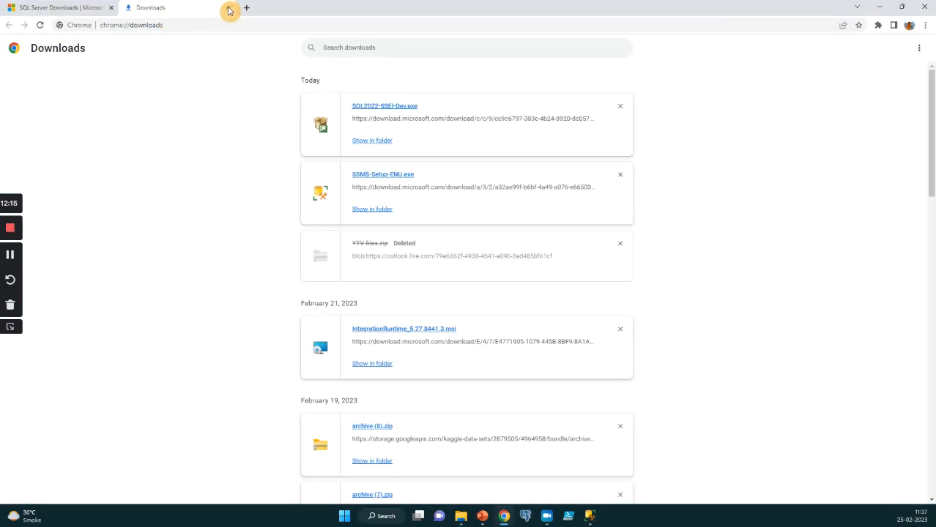
{"action": "left_click", "coordinate": [229, 8]}
{"action": "left_click", "coordinate": [110, 7]}
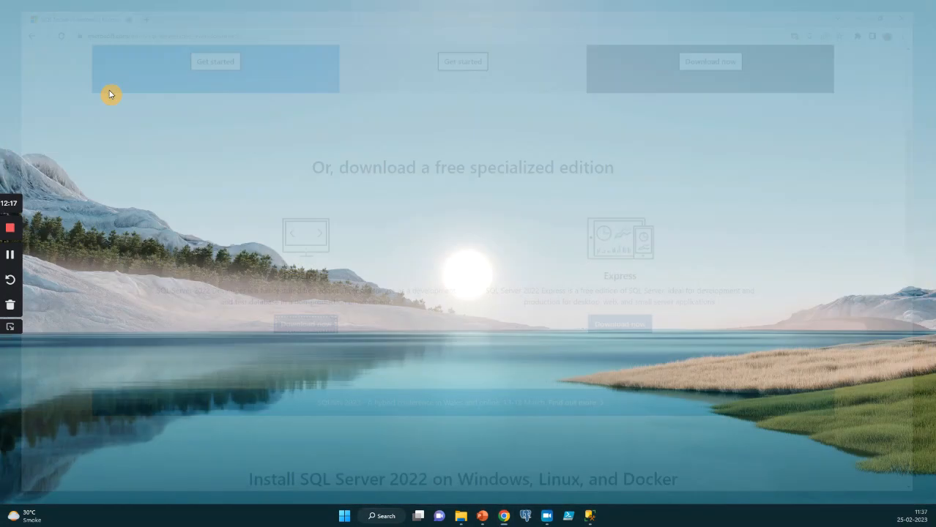
Step: Reopen Chrome, search for "DOWNALOAD MANAGEMENT STUDIO" and open Microsoft's Download SQL Server Management Studio (SSMS) page
{"action": "left_click", "coordinate": [503, 516]}
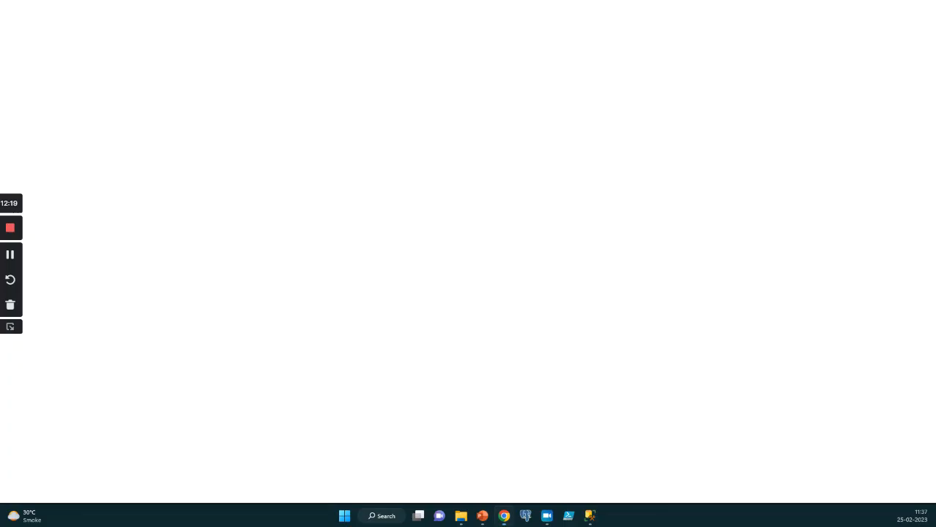
{"action": "left_click", "coordinate": [258, 23]}
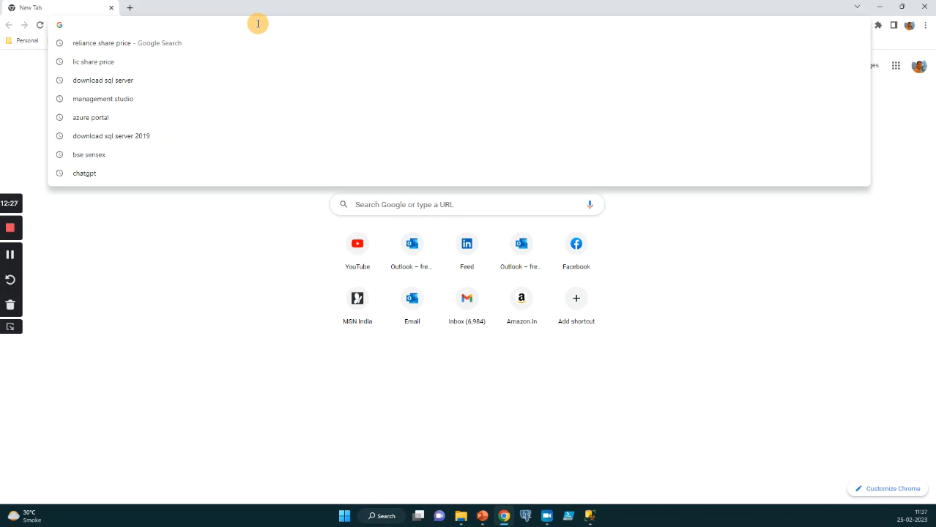
{"action": "type", "text": "DOWNLOAD MANAGEMENT STUI"}
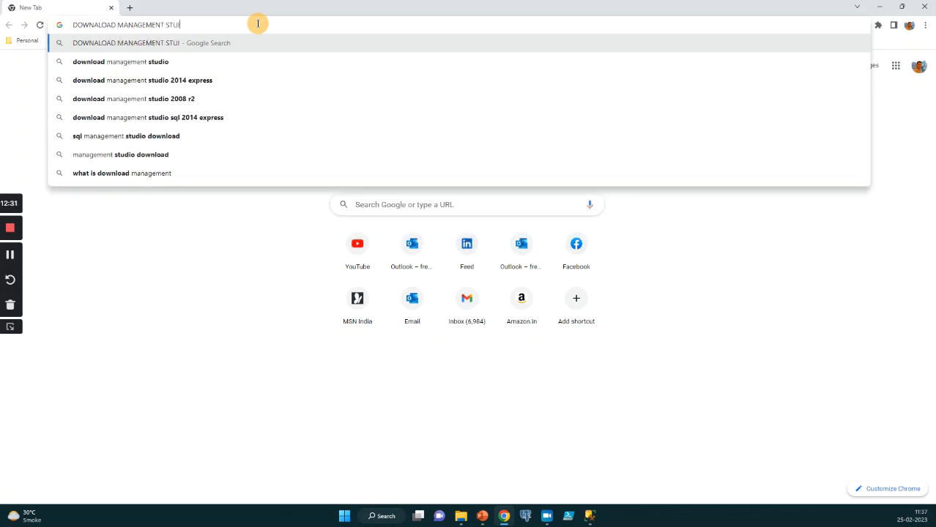
{"action": "key", "text": "BackSpace"}
{"action": "type", "text": "DIO"}
{"action": "key", "text": "Return"}
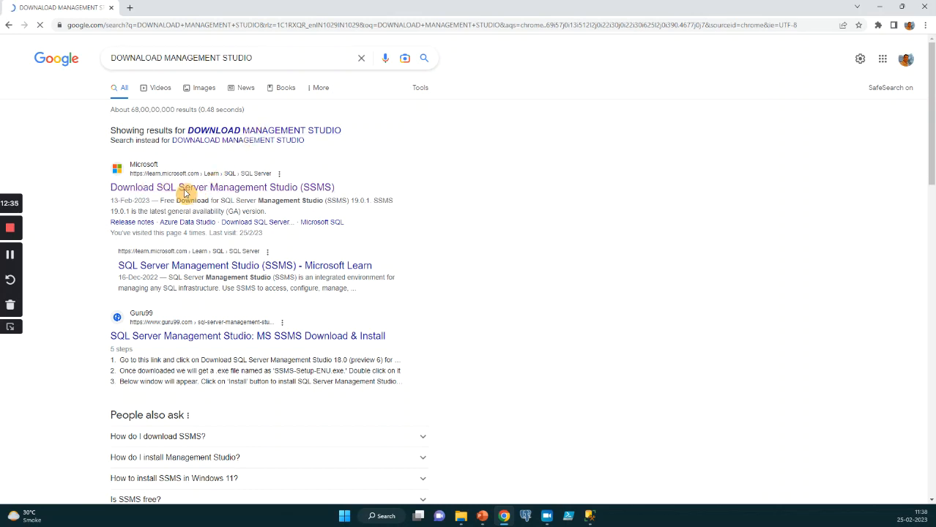
{"action": "left_click", "coordinate": [221, 189]}
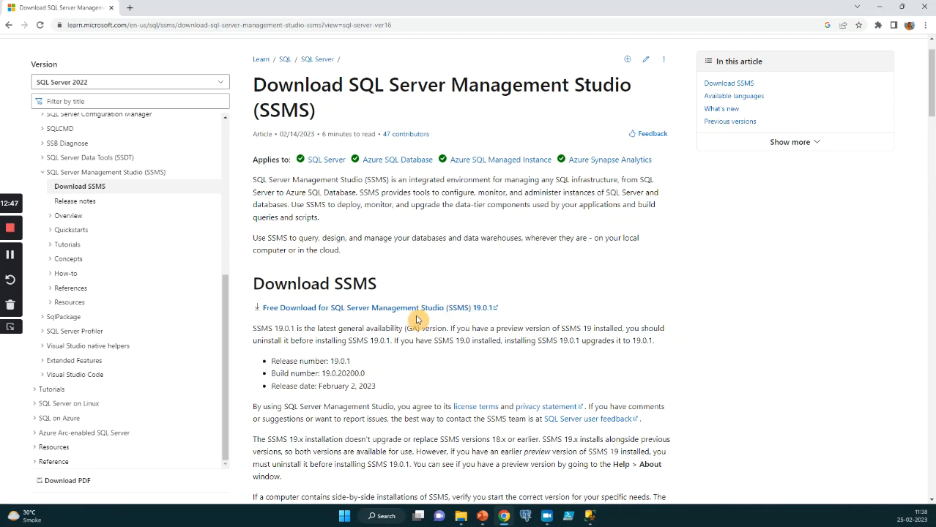
Step: Switch to File Explorer and run the SSMS-Setup-ENU installer from the Downloads folder as administrator
{"action": "left_click", "coordinate": [461, 517]}
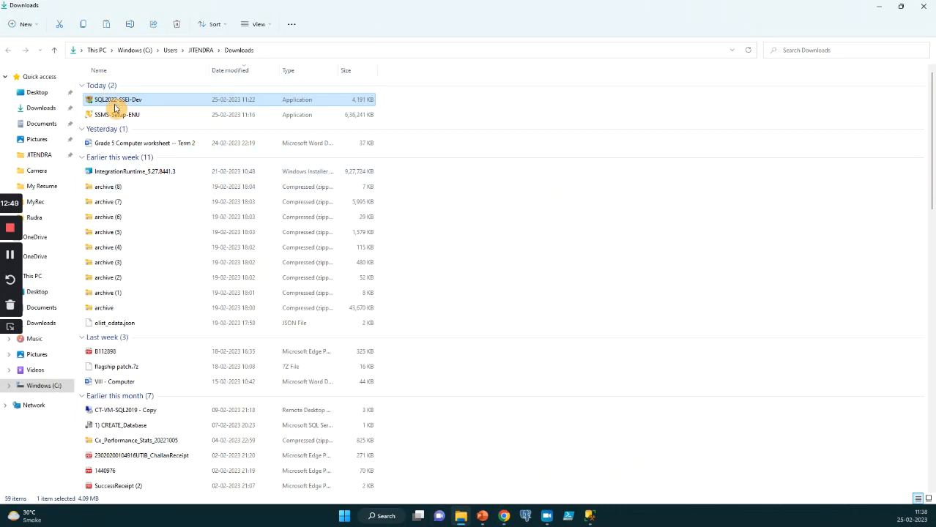
{"action": "left_click", "coordinate": [113, 116]}
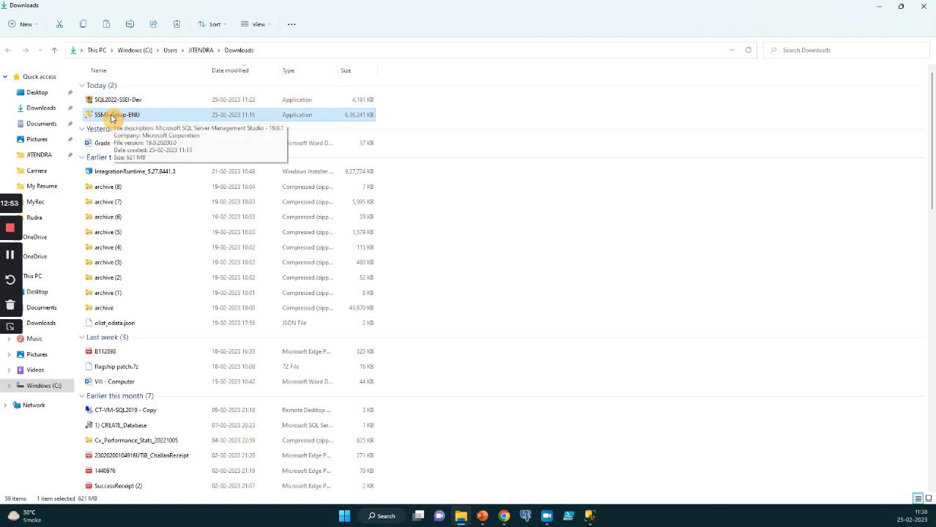
{"action": "right_click", "coordinate": [112, 119]}
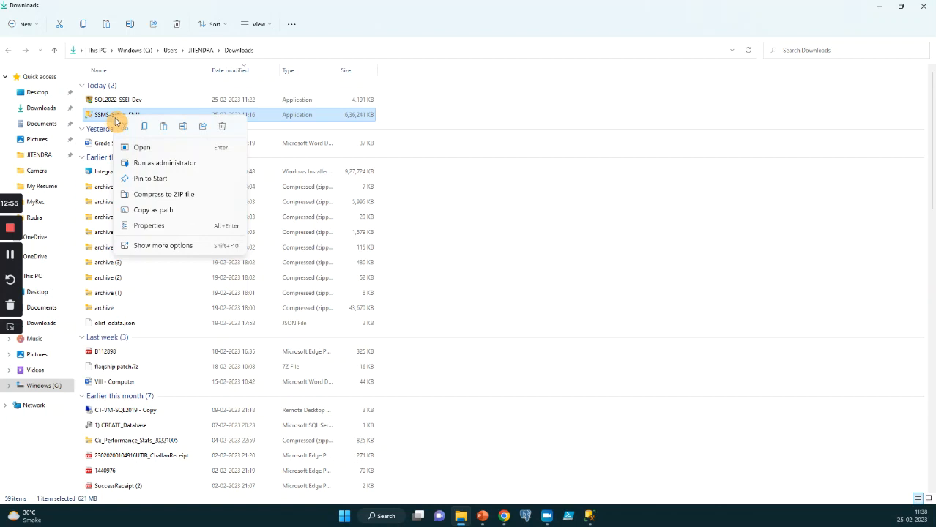
{"action": "left_click", "coordinate": [153, 163]}
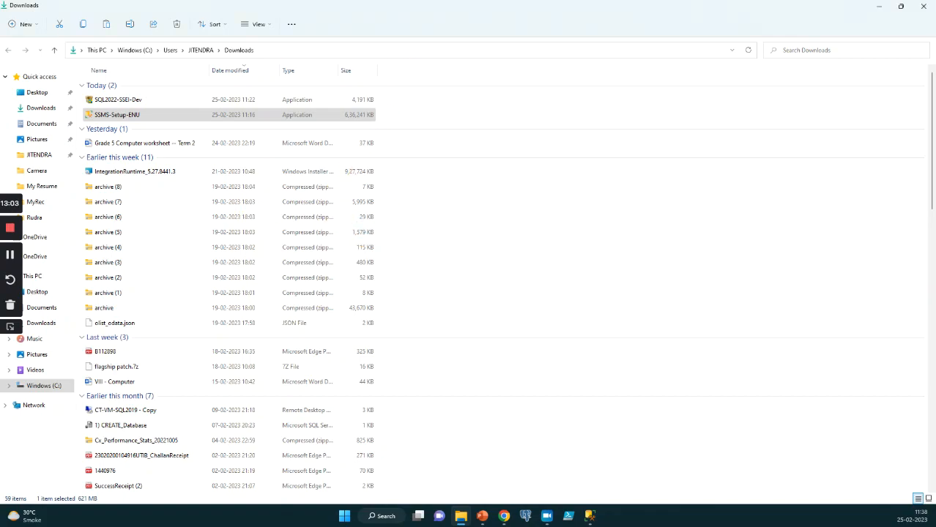
{"action": "left_click", "coordinate": [21, 255]}
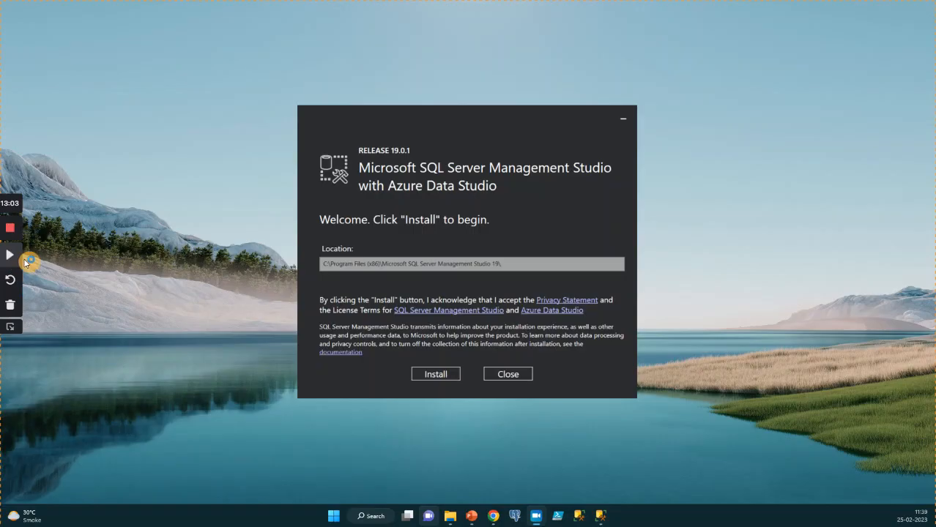
{"action": "left_click", "coordinate": [24, 258]}
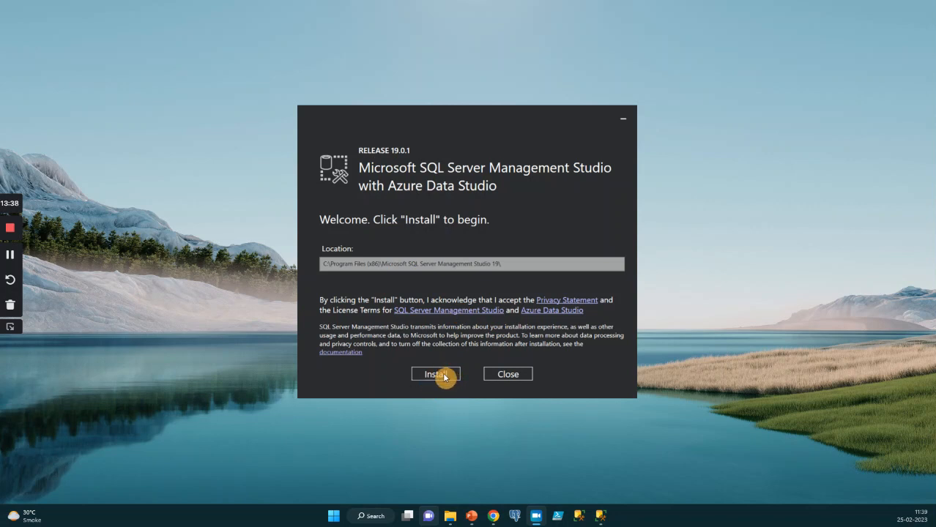
Step: Close the SQL Server Management Studio installer without starting the installation
{"action": "left_click", "coordinate": [509, 376]}
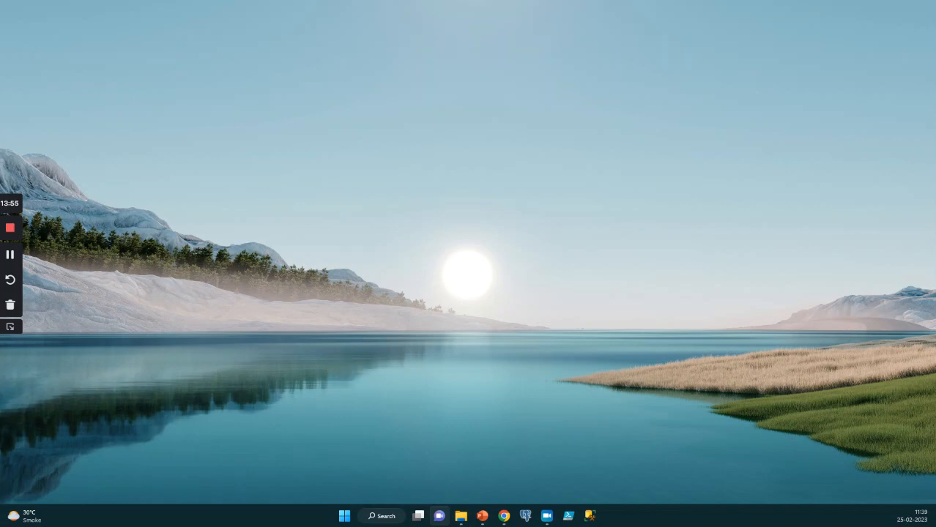
Step: Search Windows for "SSMS" and launch Microsoft SQL Server Management Studio 19
{"action": "left_click", "coordinate": [344, 517]}
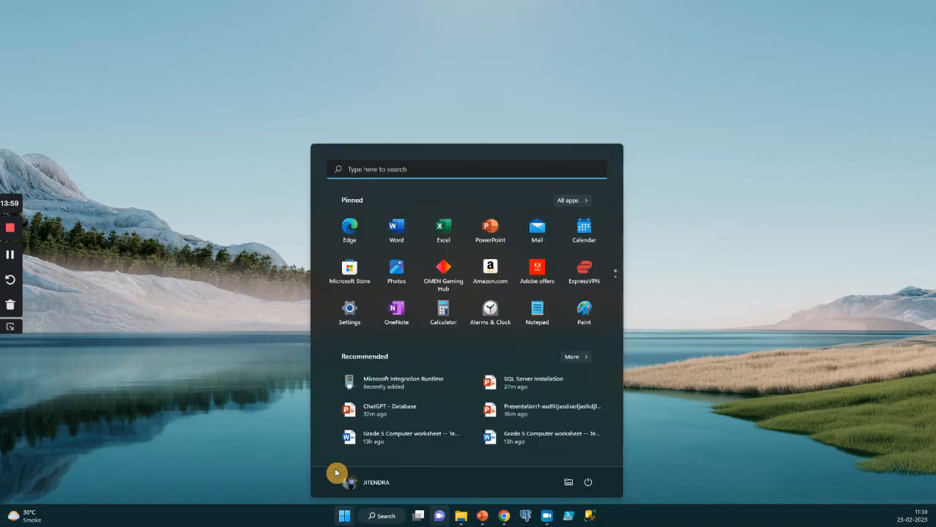
{"action": "type", "text": "SSMS"}
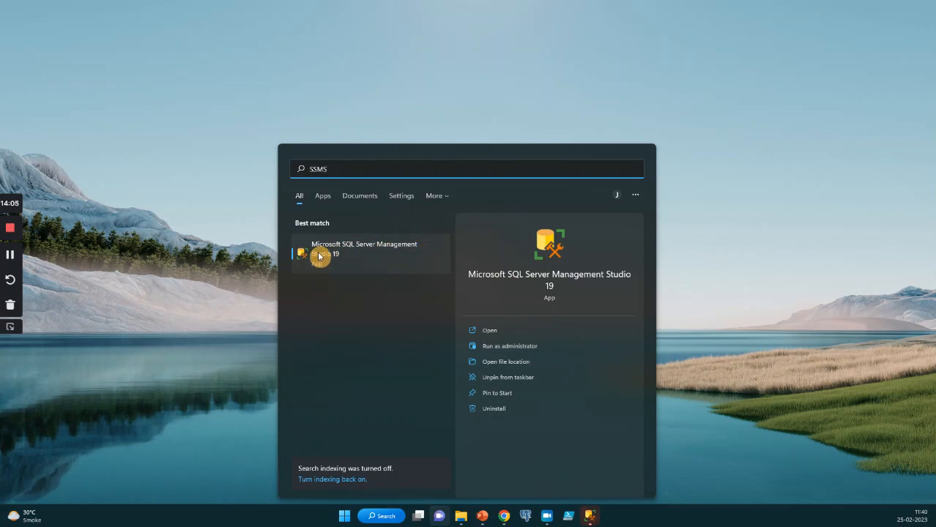
{"action": "left_click", "coordinate": [362, 252]}
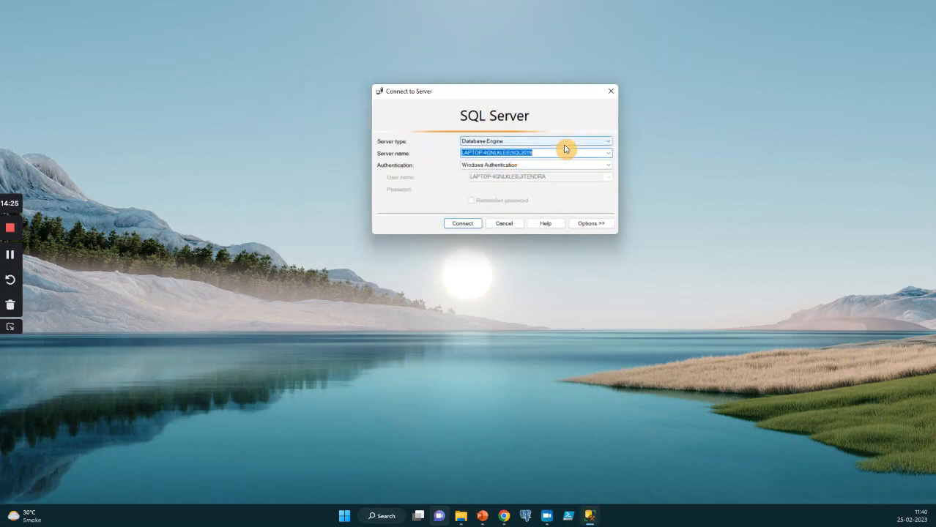
Step: Set the server type to Database Engine and choose the local SQL2019 instance by browsing the local database engine servers
{"action": "left_click", "coordinate": [592, 143]}
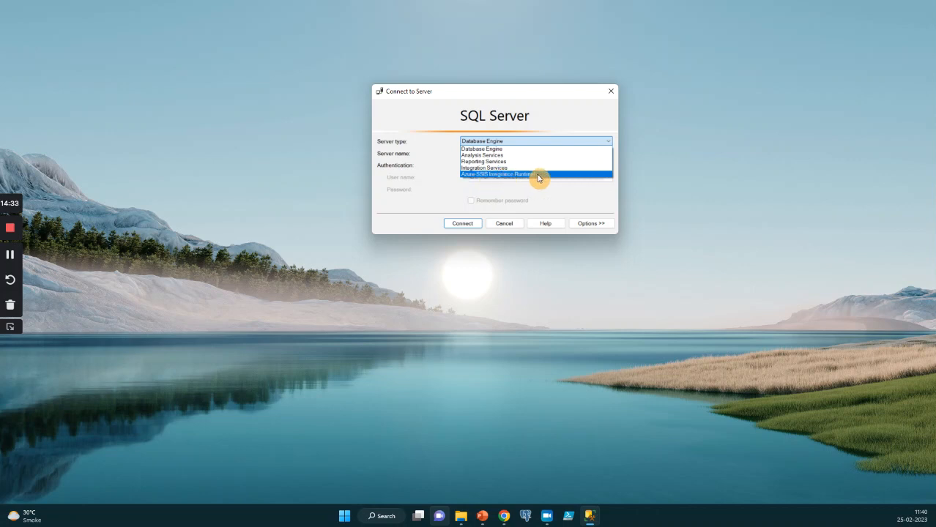
{"action": "left_click", "coordinate": [500, 149]}
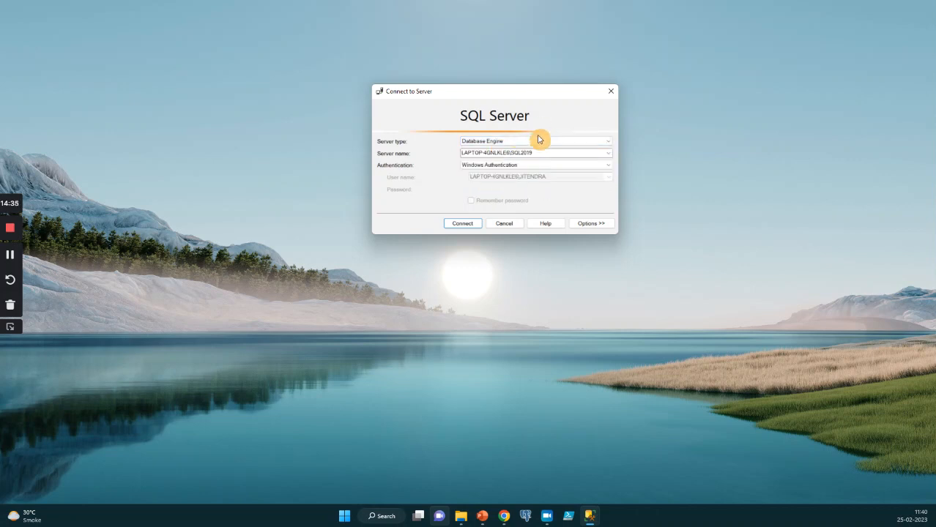
{"action": "left_click", "coordinate": [608, 153]}
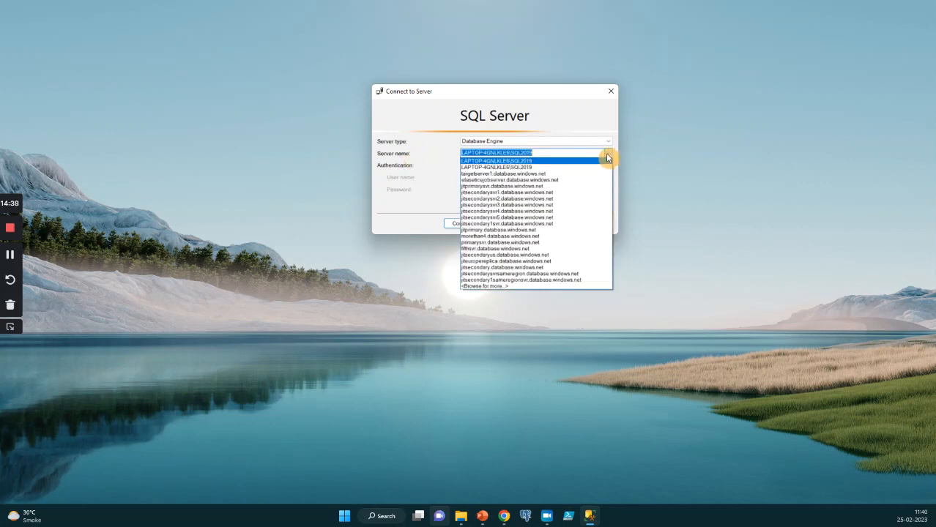
{"action": "left_click", "coordinate": [483, 287]}
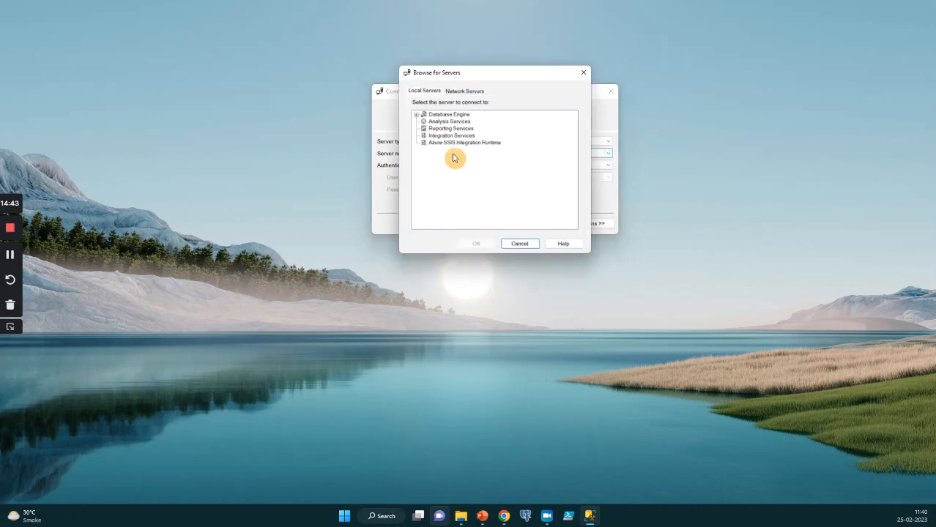
{"action": "left_click", "coordinate": [418, 115]}
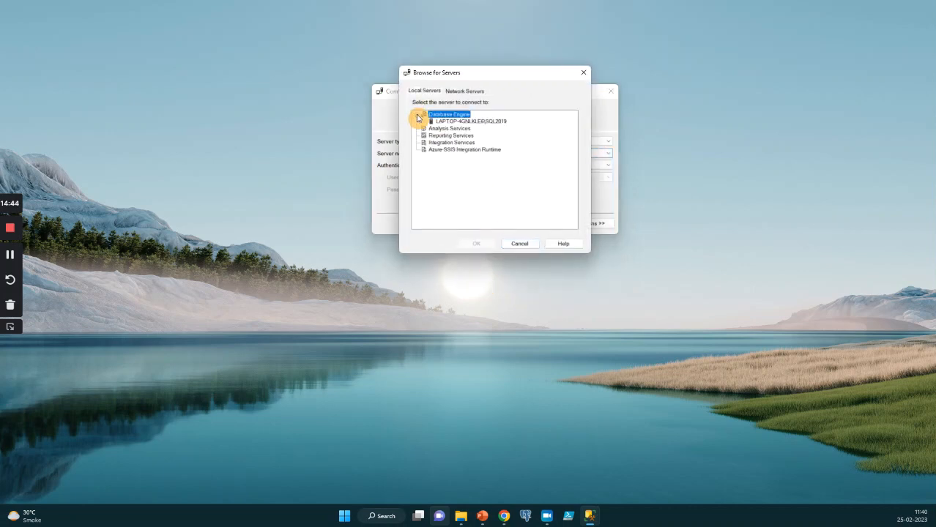
{"action": "left_click", "coordinate": [483, 121]}
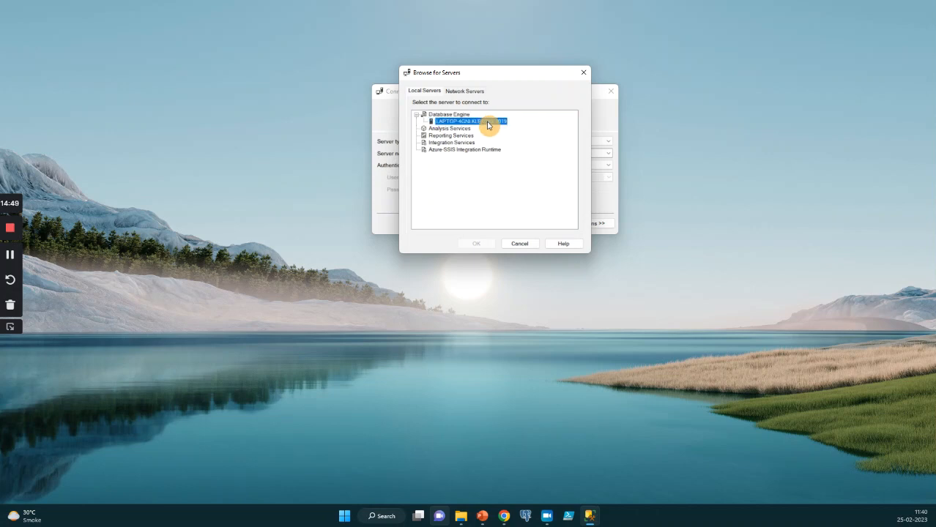
{"action": "left_click", "coordinate": [473, 244]}
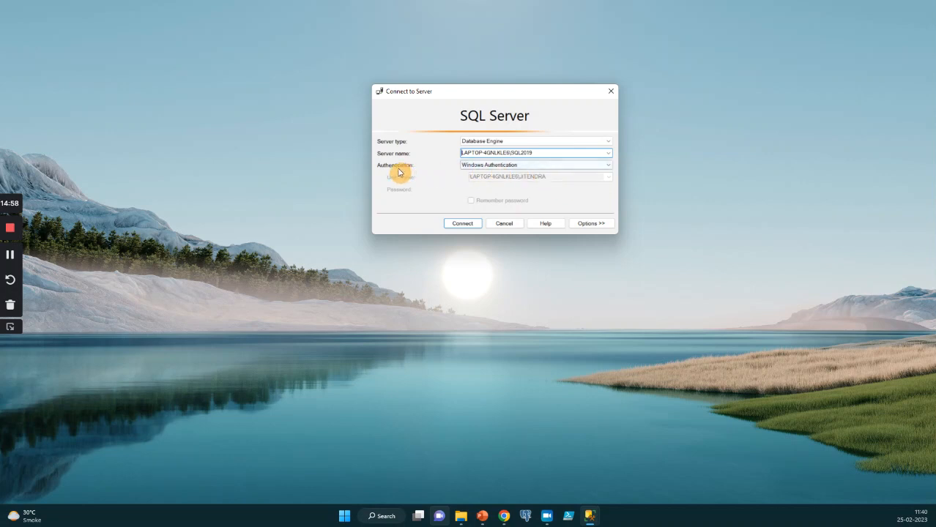
Step: Select Windows Authentication and connect to the SQL2019 server
{"action": "left_click", "coordinate": [604, 167]}
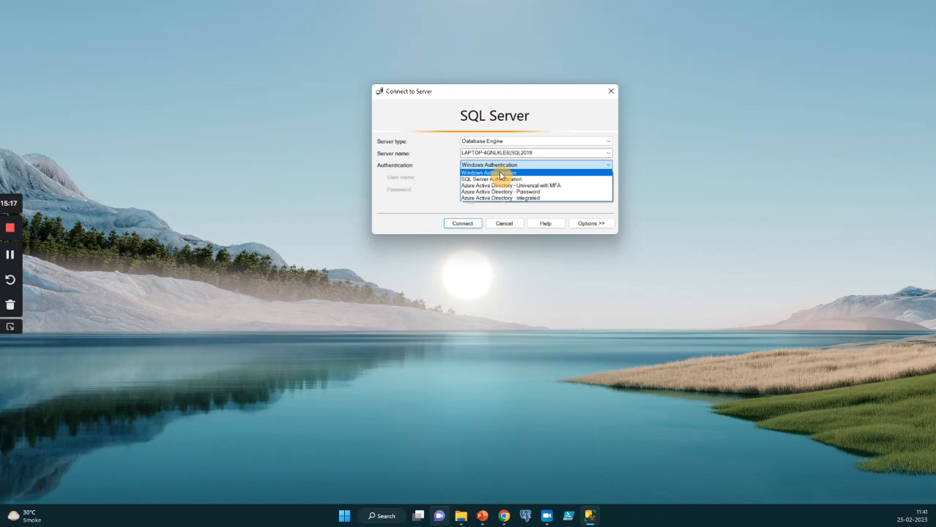
{"action": "left_click", "coordinate": [500, 174]}
{"action": "left_click", "coordinate": [459, 226]}
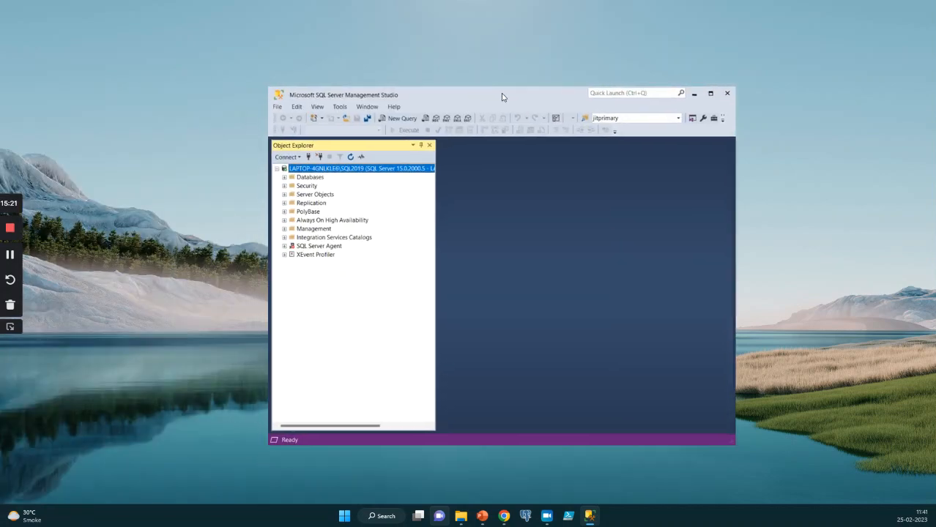
Step: Maximize the Management Studio window and widen Object Explorer to read the full server name, leaving the pane slightly wider than before
{"action": "left_click_drag", "start_coordinate": [503, 96], "coordinate": [505, 69]}
{"action": "double_click", "coordinate": [505, 69]}
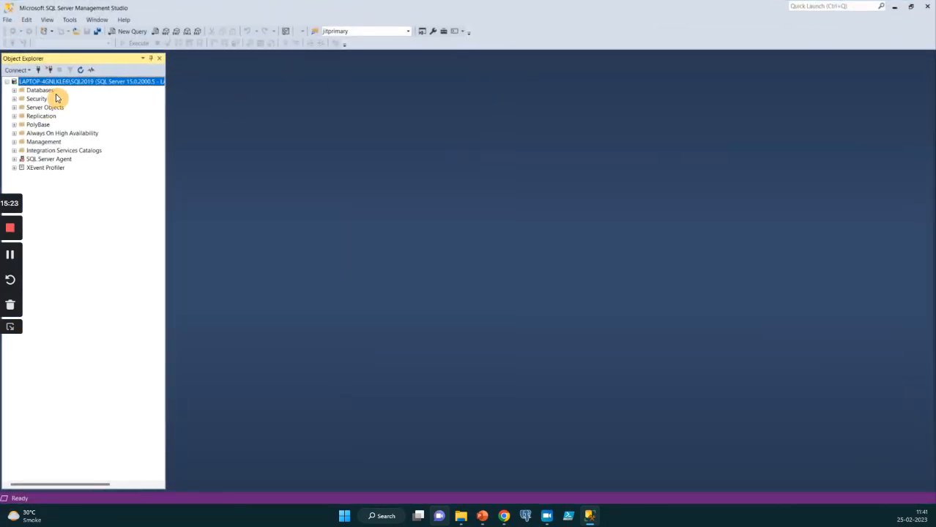
{"action": "left_click_drag", "start_coordinate": [165, 88], "coordinate": [323, 96]}
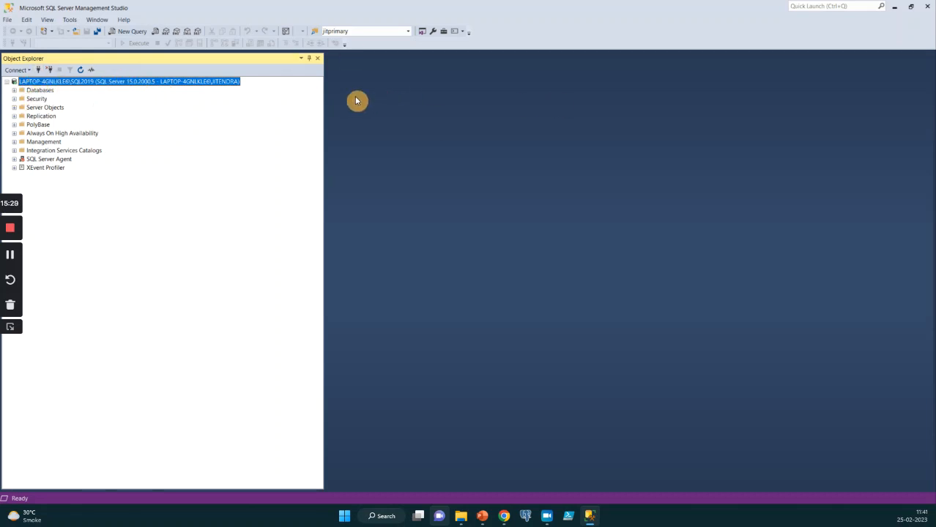
{"action": "left_click_drag", "start_coordinate": [325, 105], "coordinate": [188, 109]}
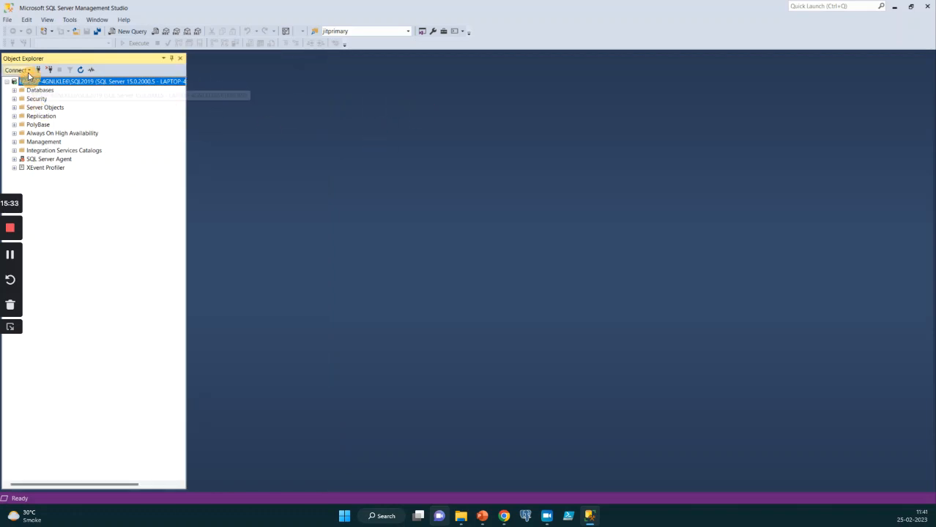